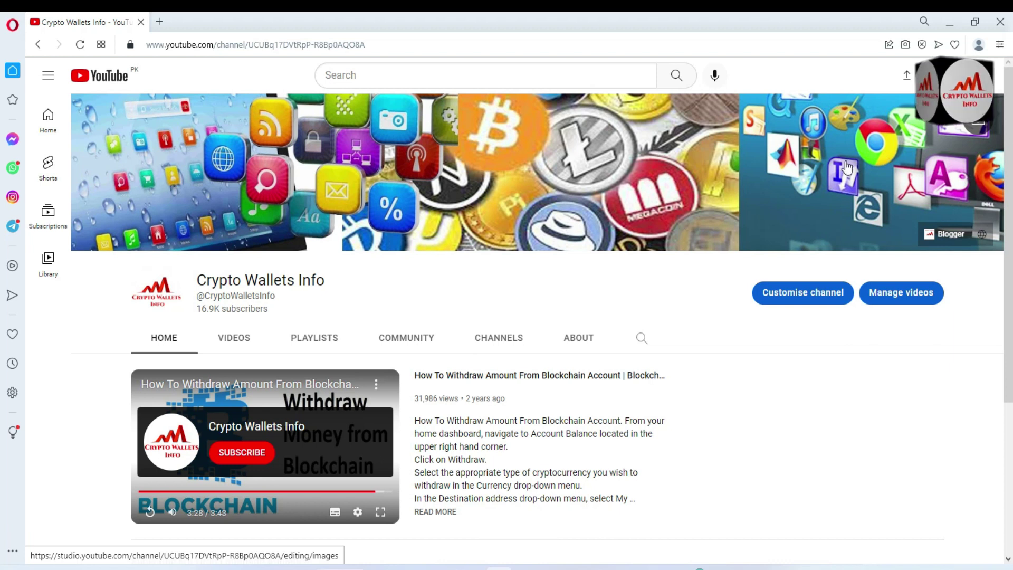
Show the Crypto Wallets Info channel's Videos tab and browse its thumbnail grid of recent uploads
scroll(1010, 267, down, 3)
scroll(1009, 280, down, 2)
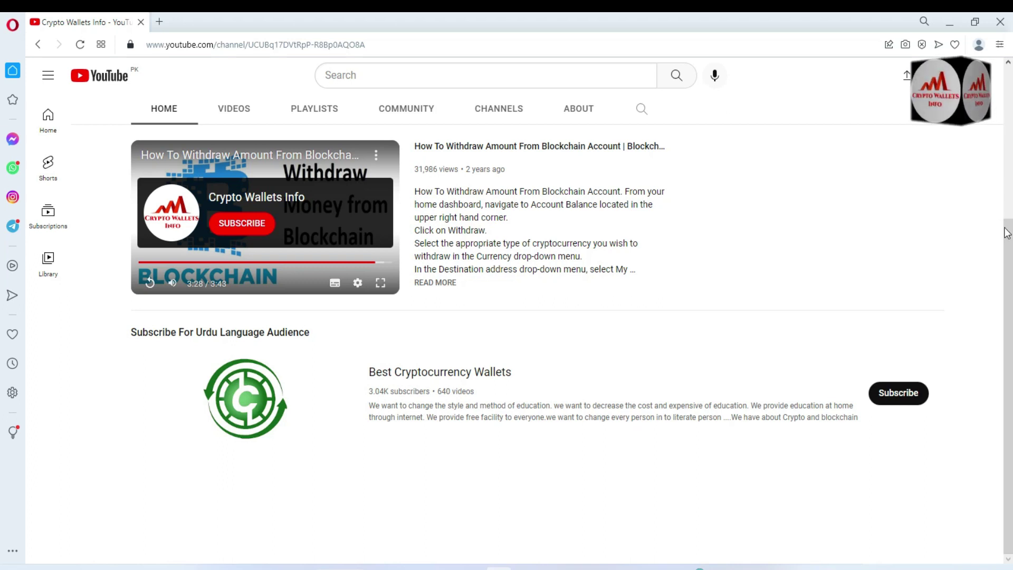
drag(1009, 227, 1010, 61)
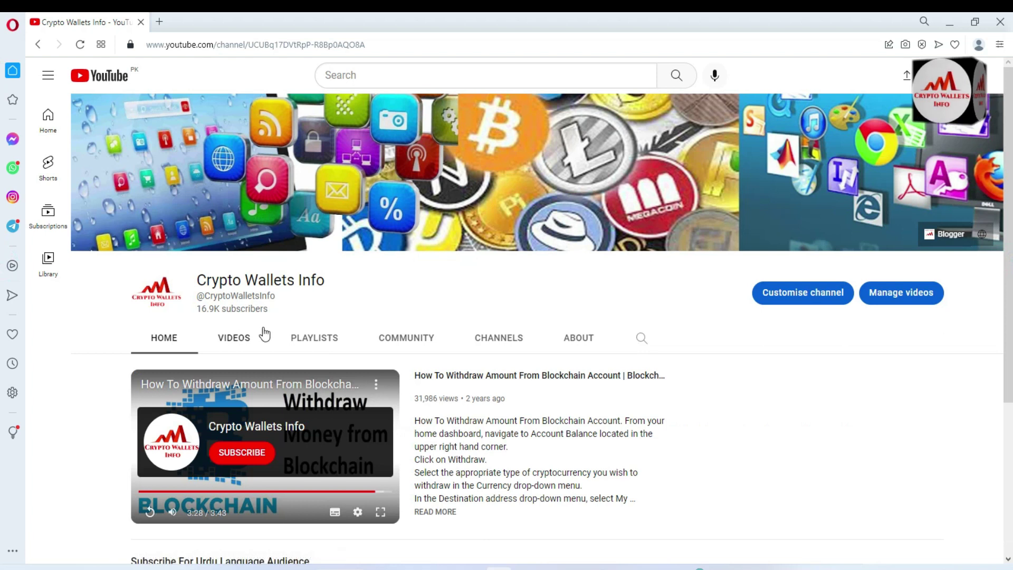
click(246, 338)
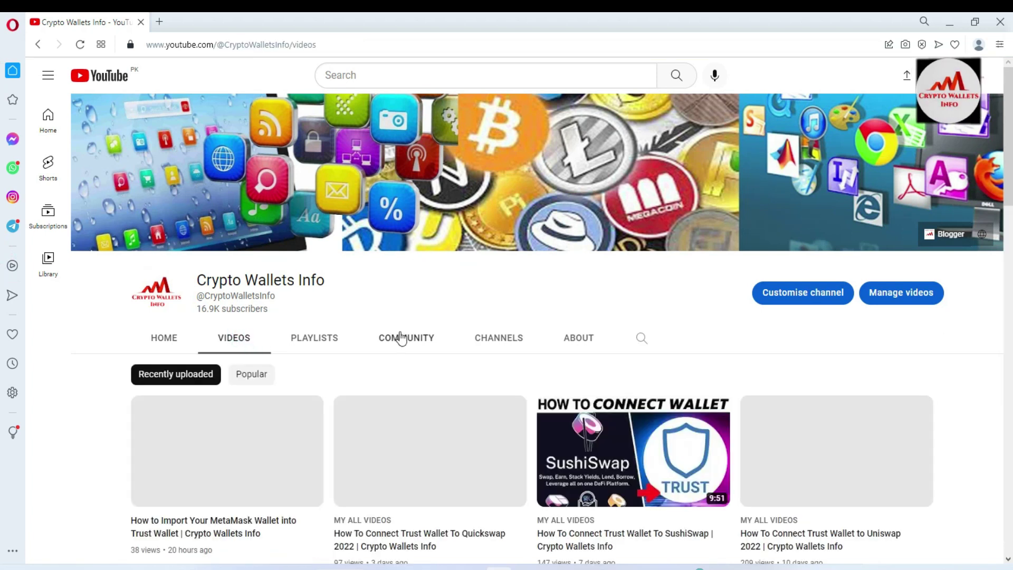
drag(1009, 109, 1010, 262)
drag(2, 261, 2, 216)
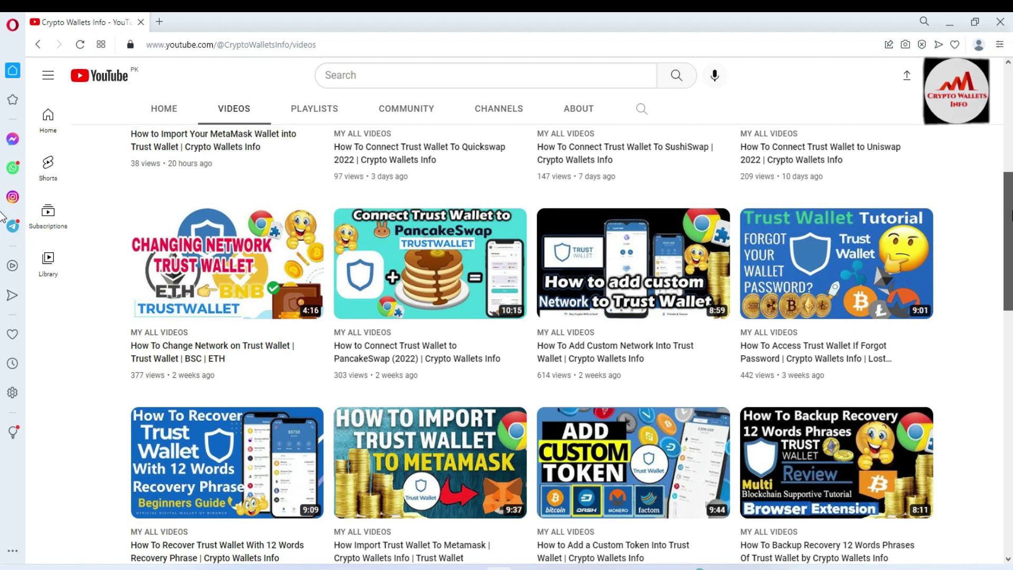
drag(2, 216, 2, 158)
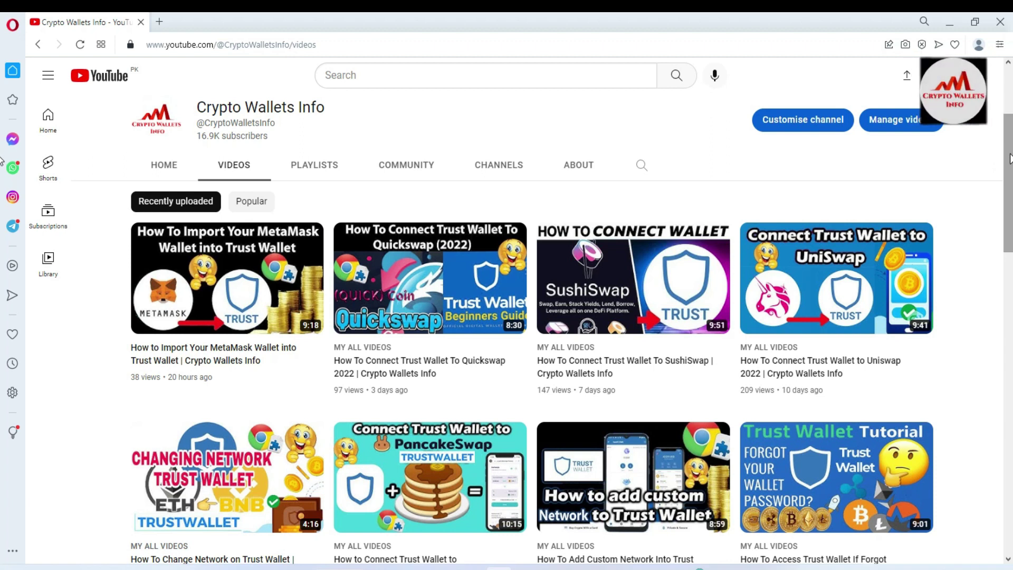
mouse_move(183, 290)
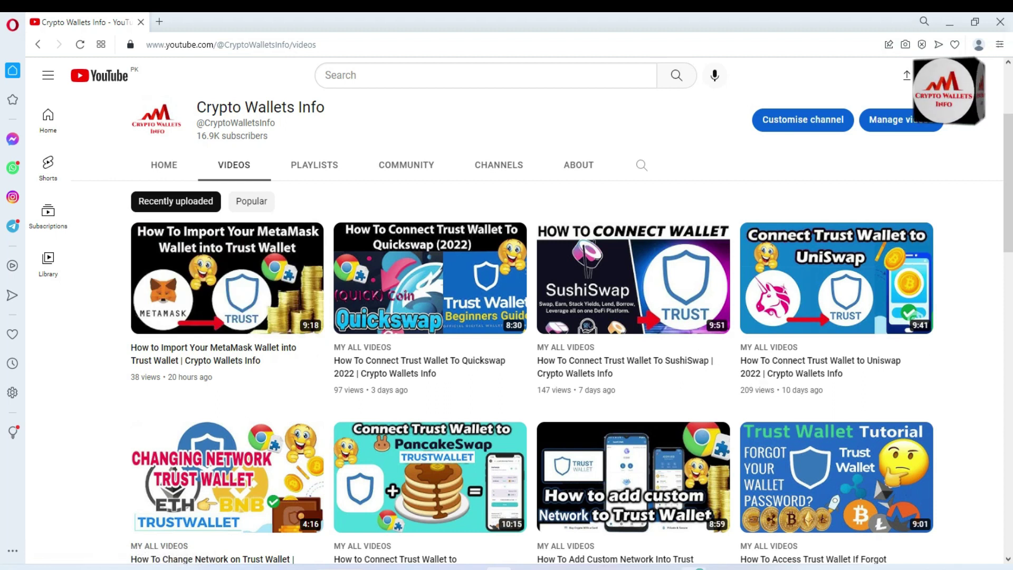
Unlock the Trust Wallet extension in Chrome by entering the wallet password
click(688, 496)
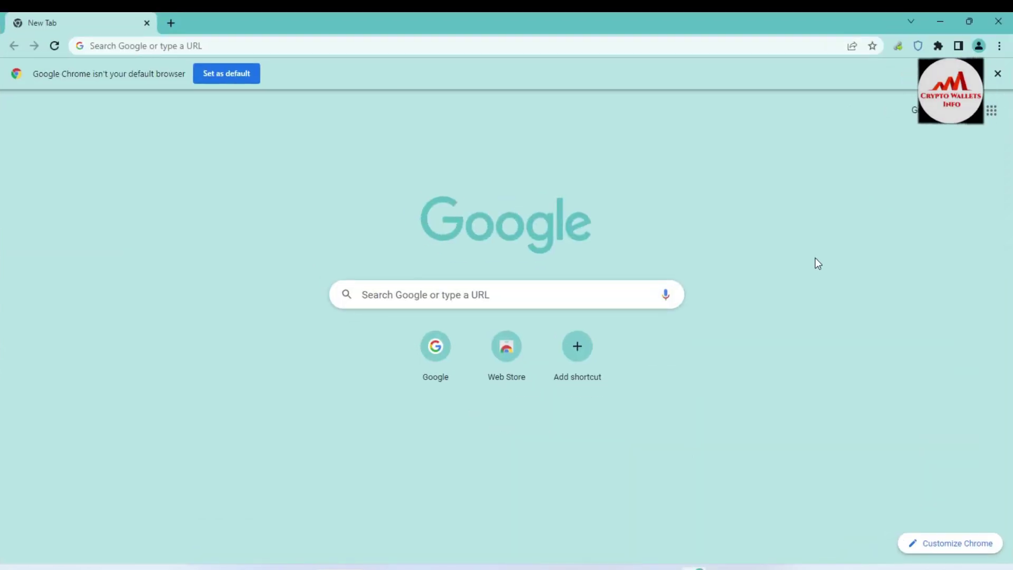
click(916, 46)
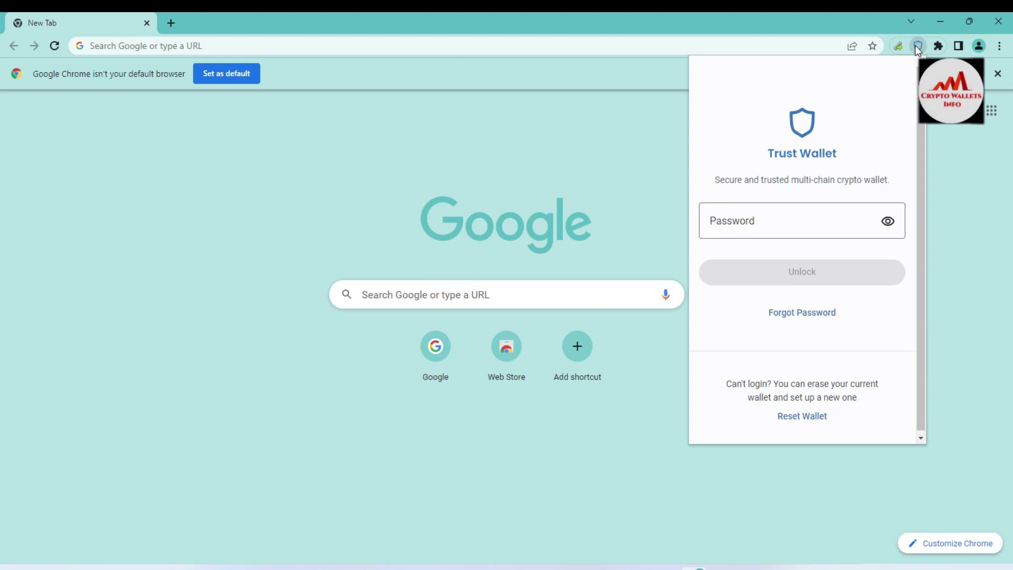
click(770, 205)
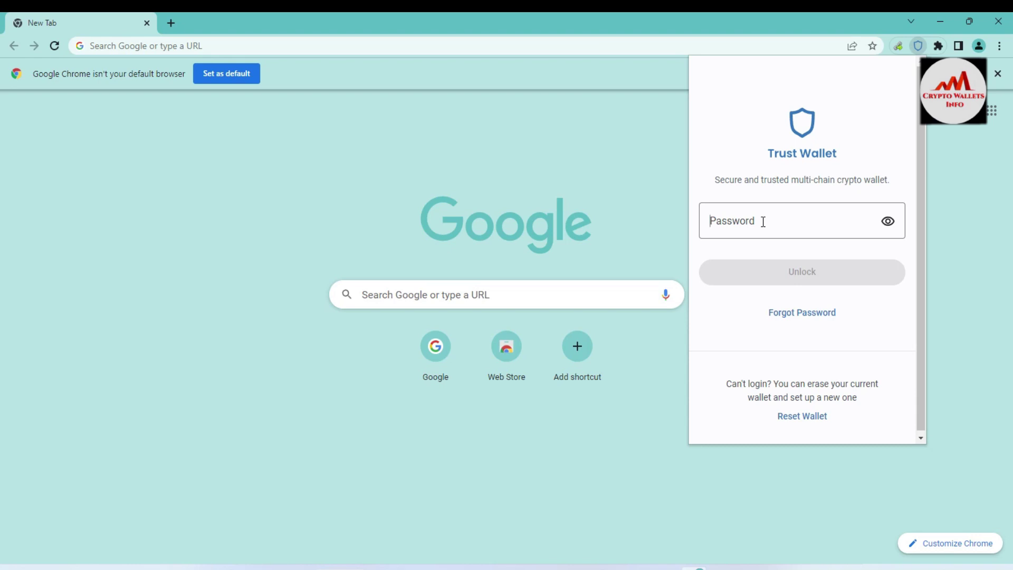
text(12345)
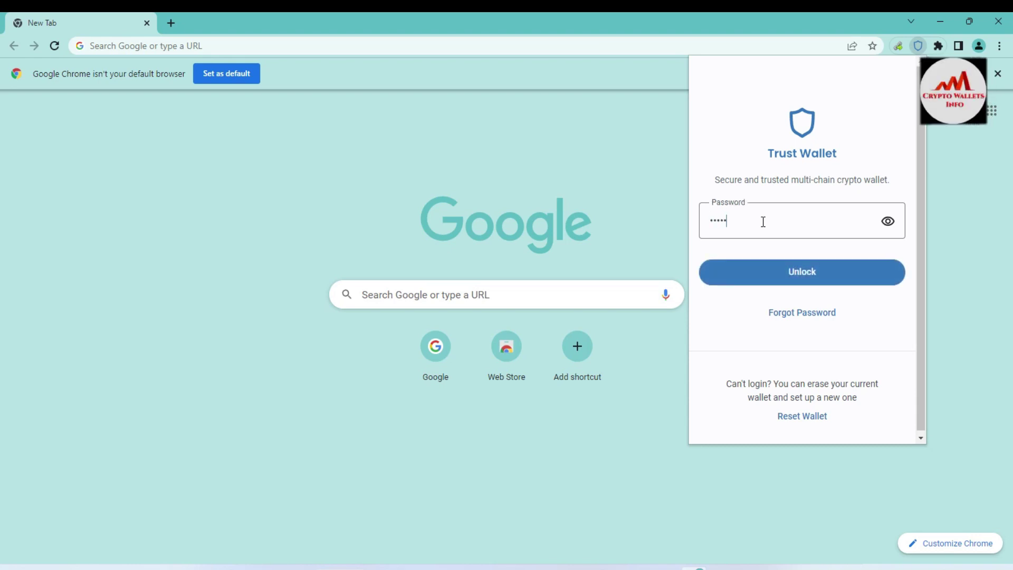
text(678)
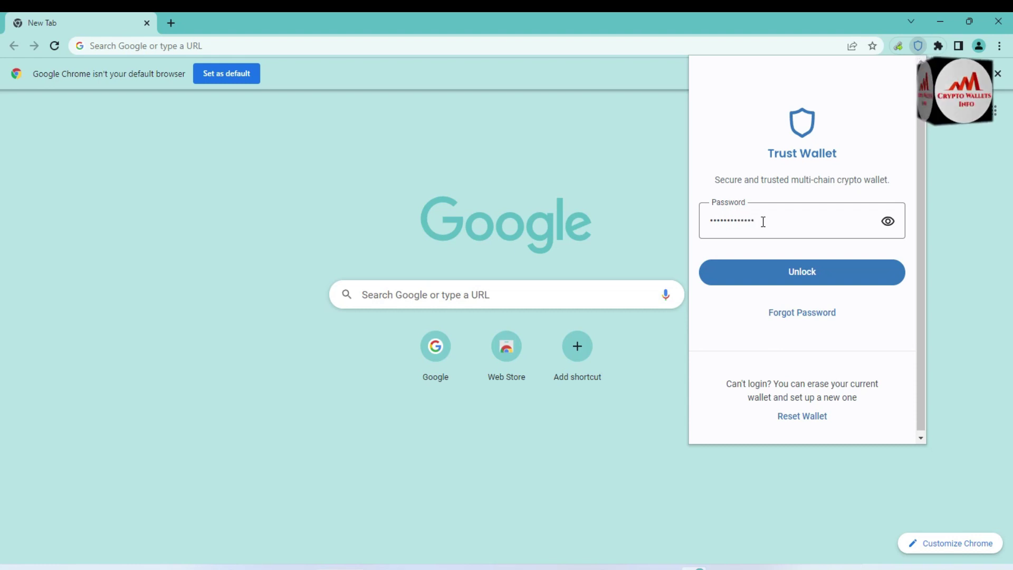
click(809, 278)
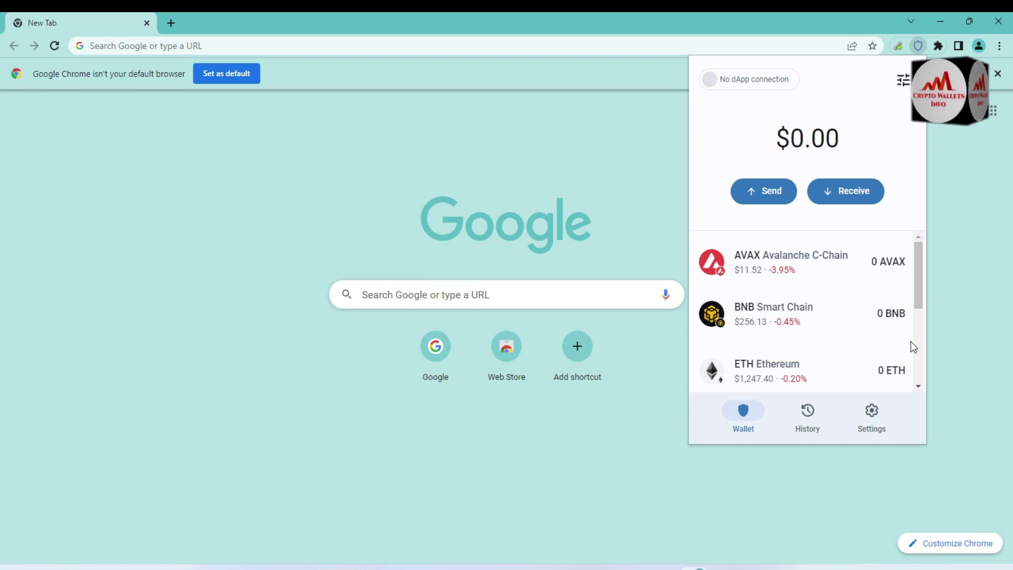
Reveal the 12-word secret phrase from Settings with the password, then check and minimize Notepad
click(870, 414)
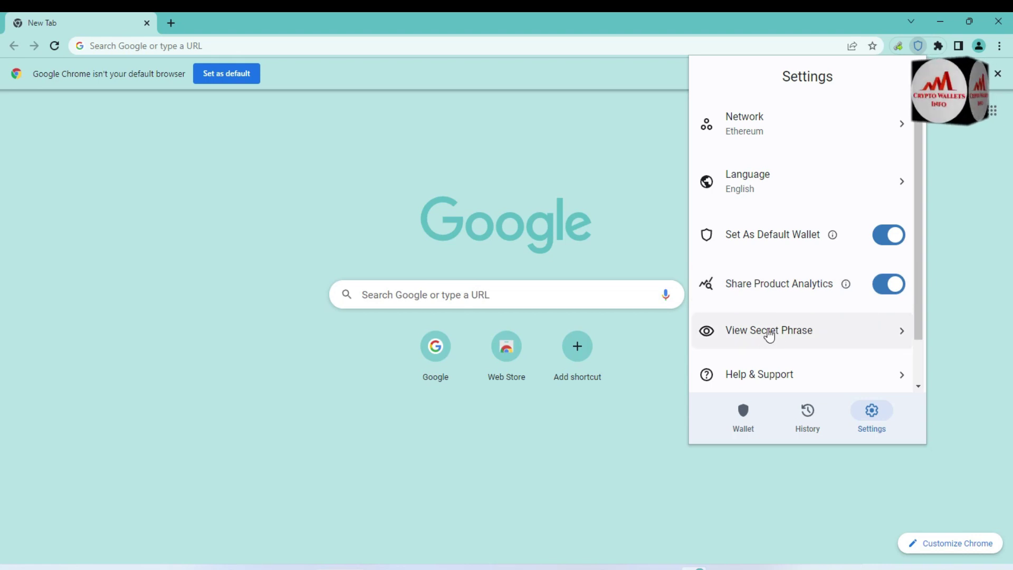
click(767, 333)
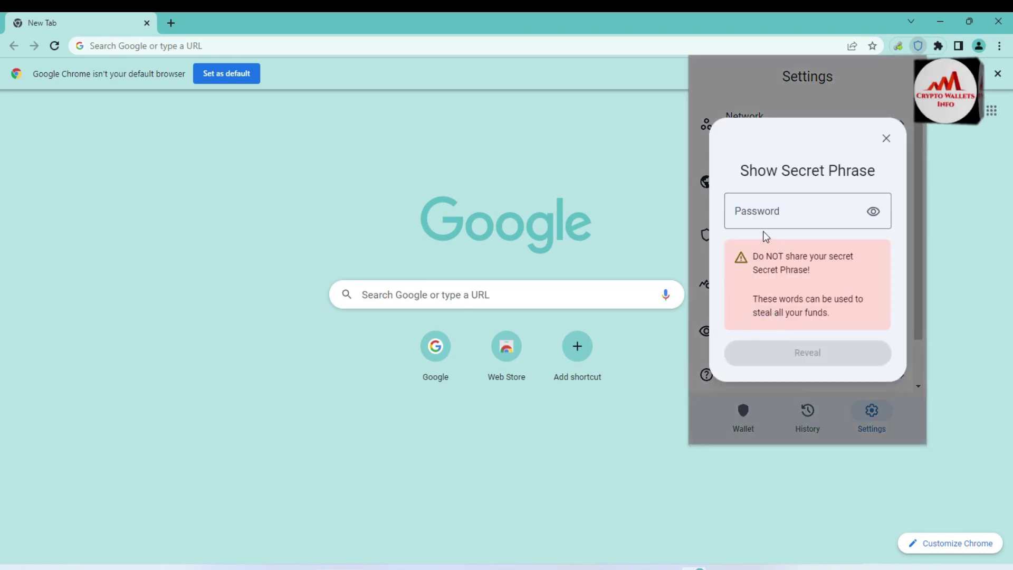
text(••••••)
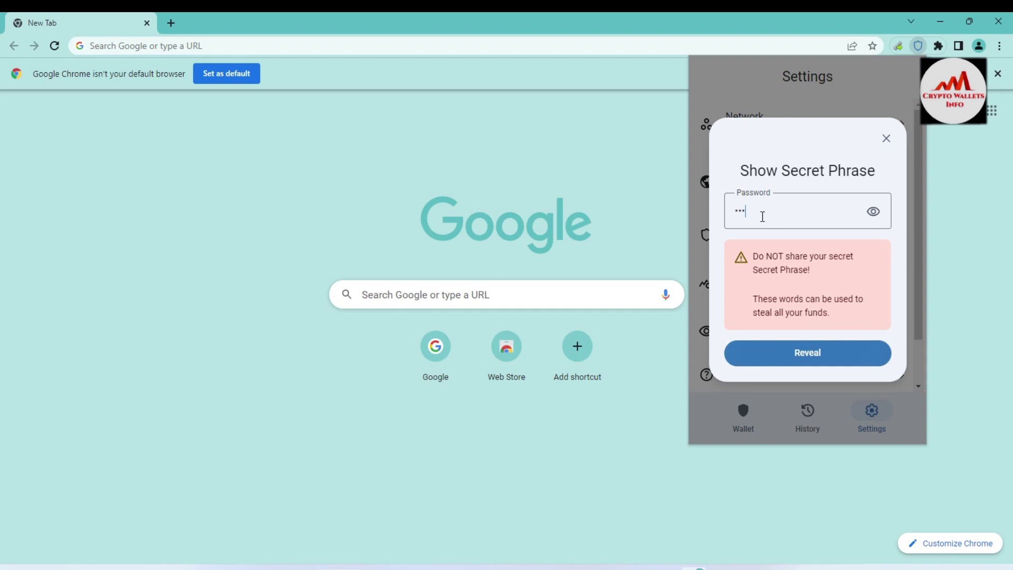
text(•••••)
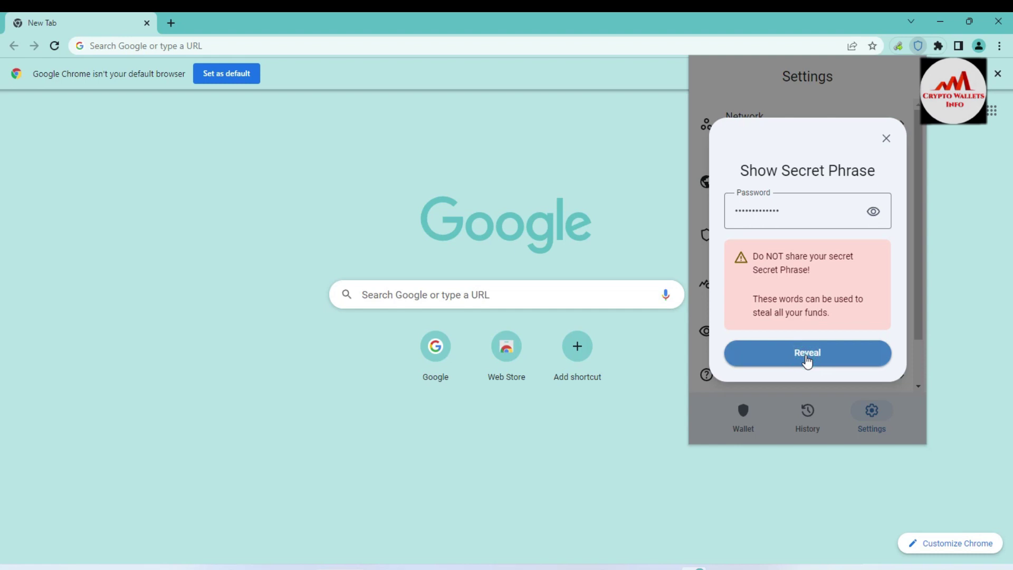
click(806, 358)
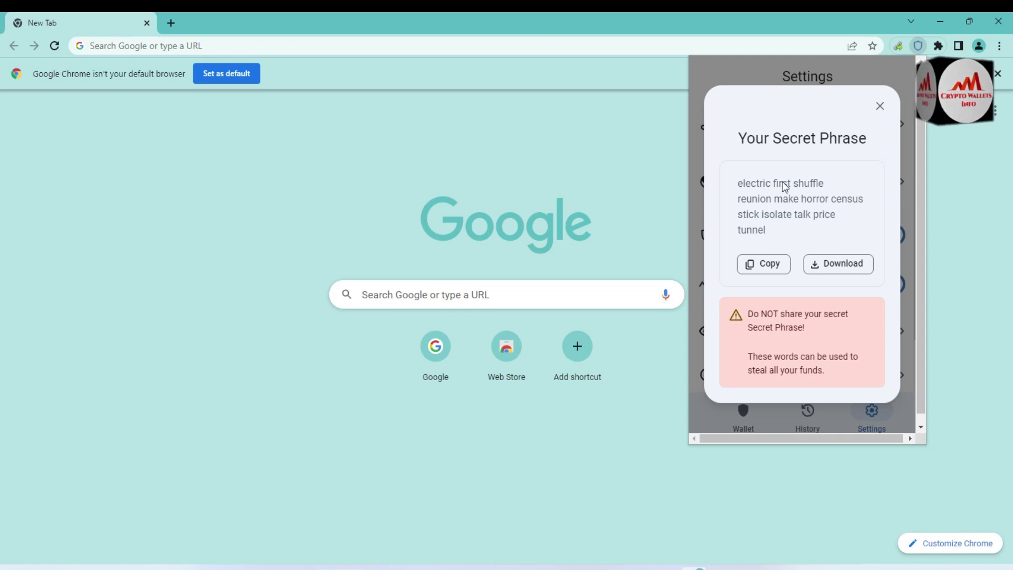
click(680, 560)
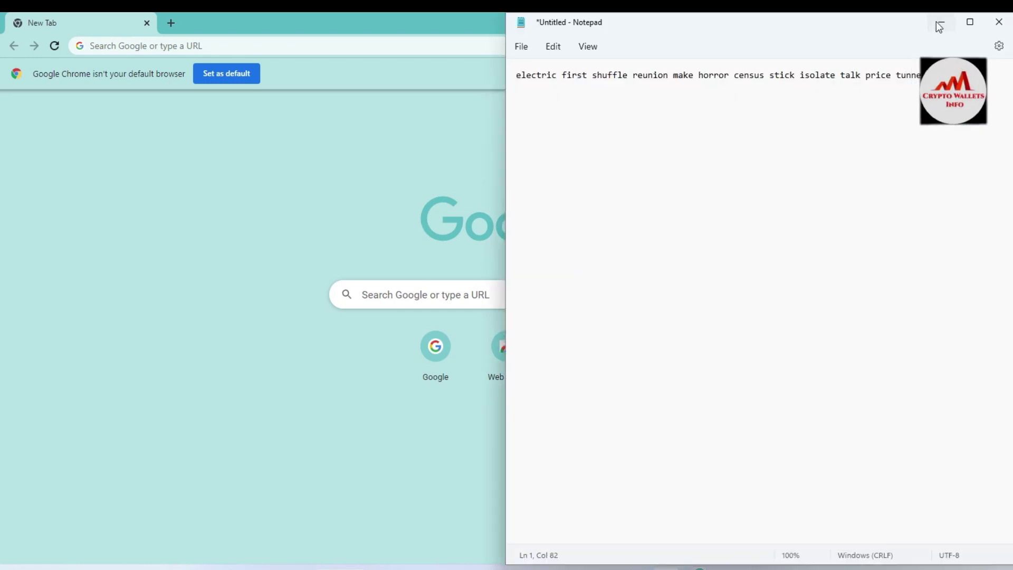
click(941, 24)
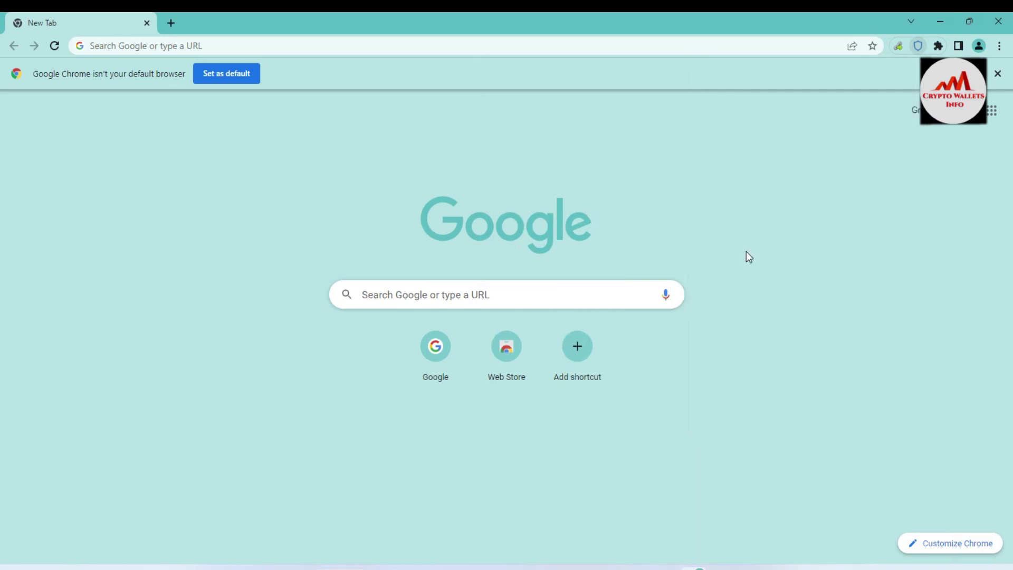
Lock Trust Wallet from its Settings page after glancing at Manage Tokens
click(918, 46)
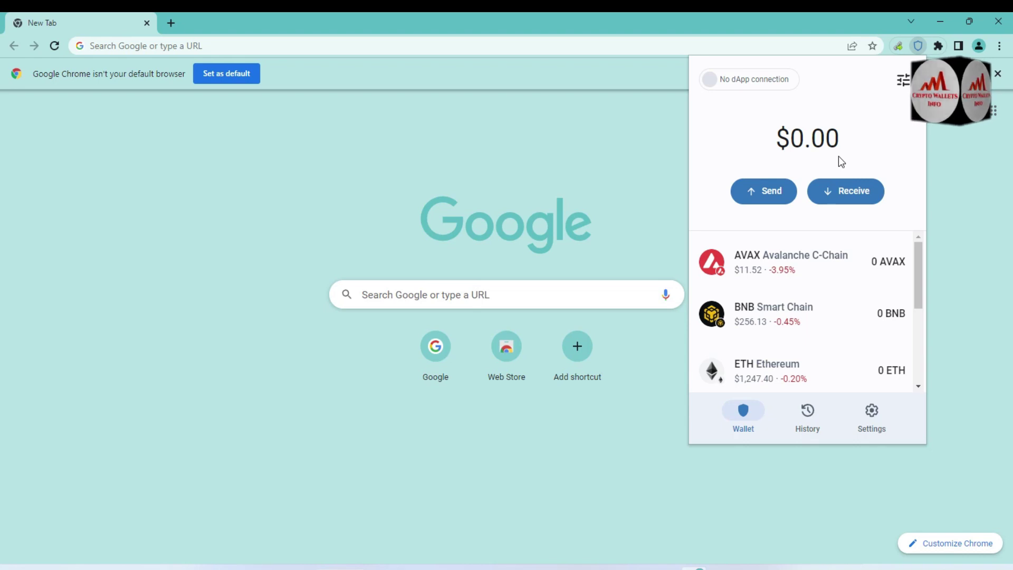
click(903, 81)
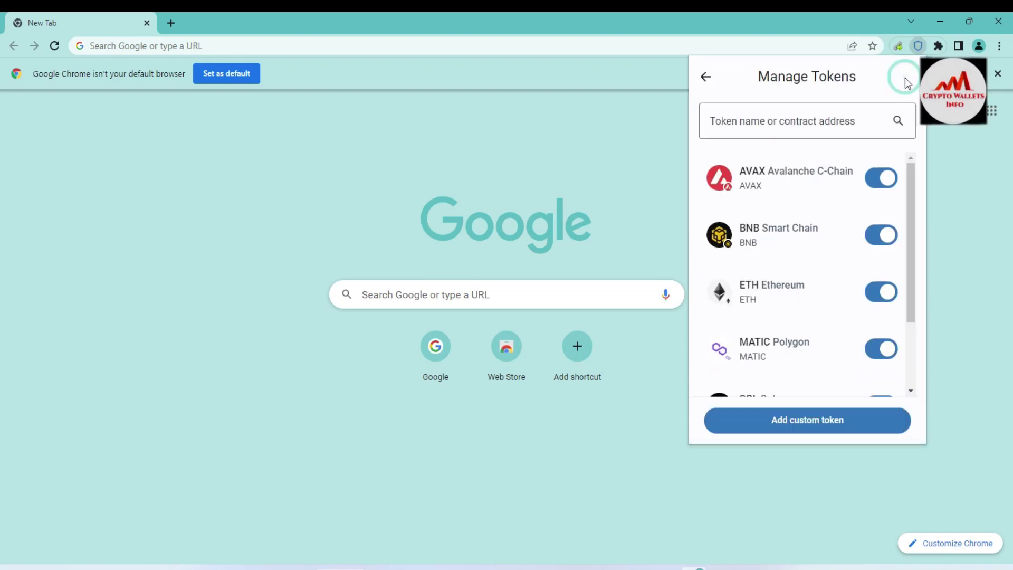
click(706, 76)
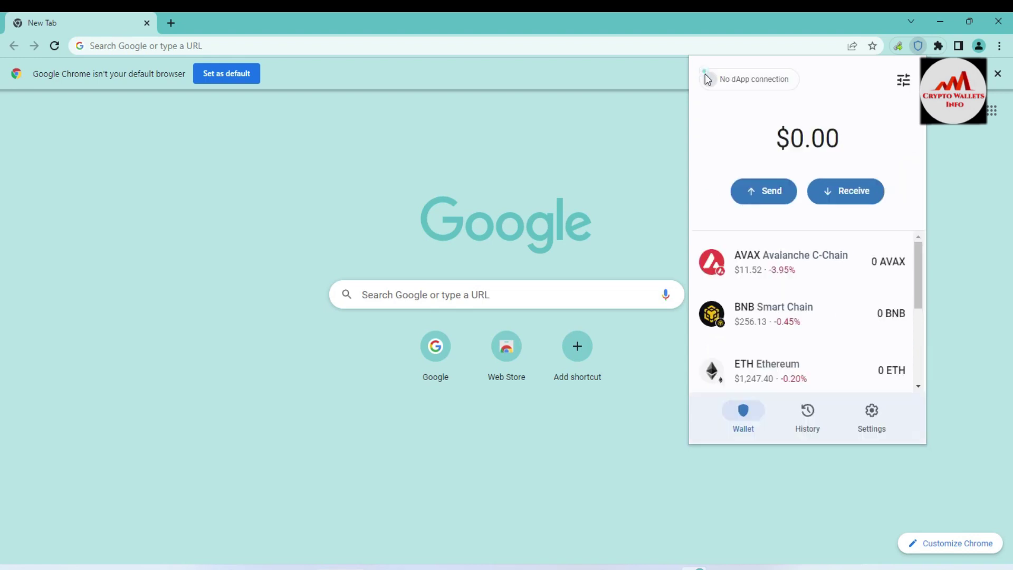
click(876, 413)
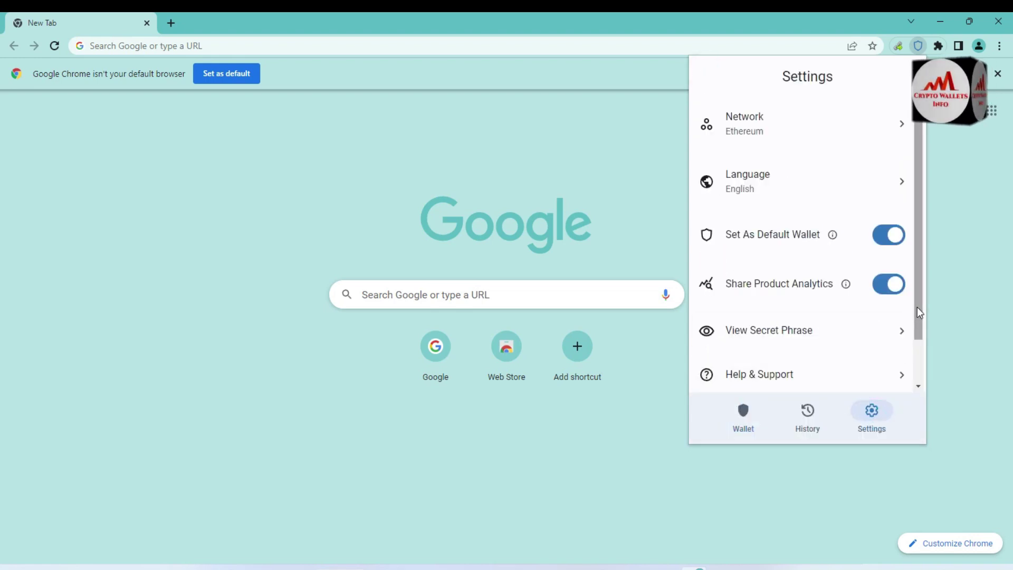
drag(916, 312, 918, 343)
click(747, 369)
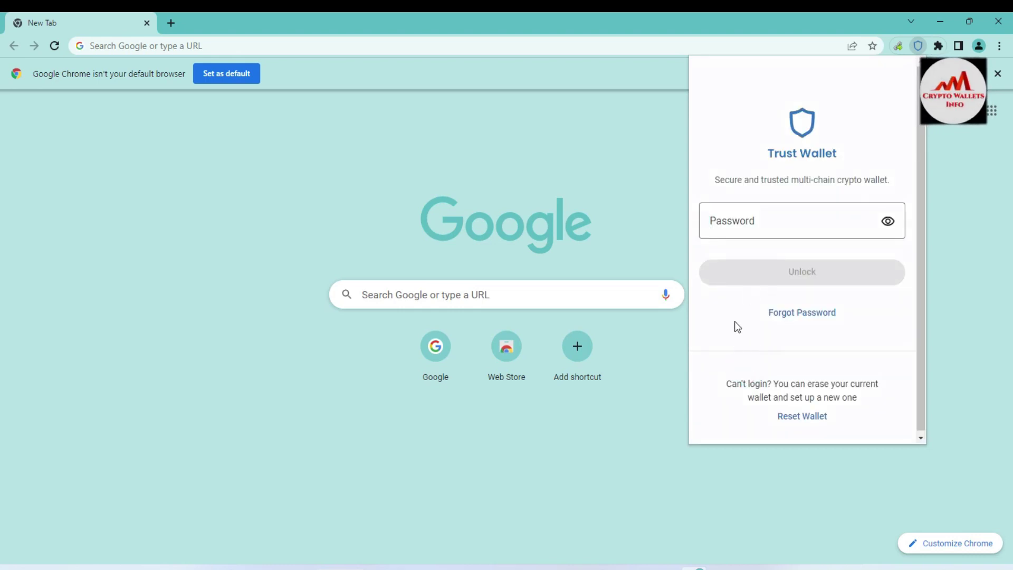
Choose Reset Wallet on the locked password screen to bring up the reset warning
click(754, 204)
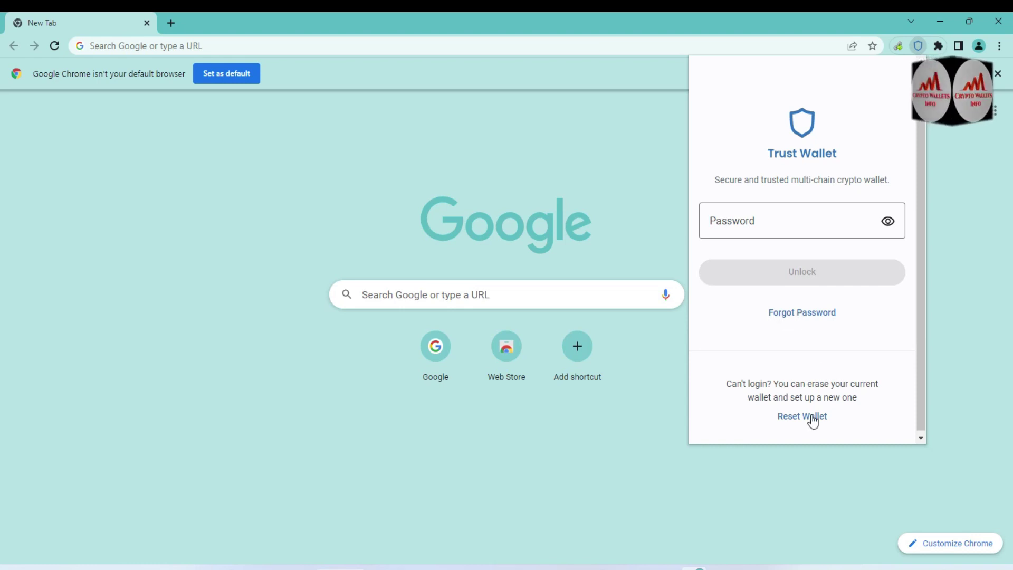
mouse_move(844, 410)
mouse_down()
mouse_move(775, 423)
mouse_move(833, 426)
mouse_move(863, 413)
mouse_up()
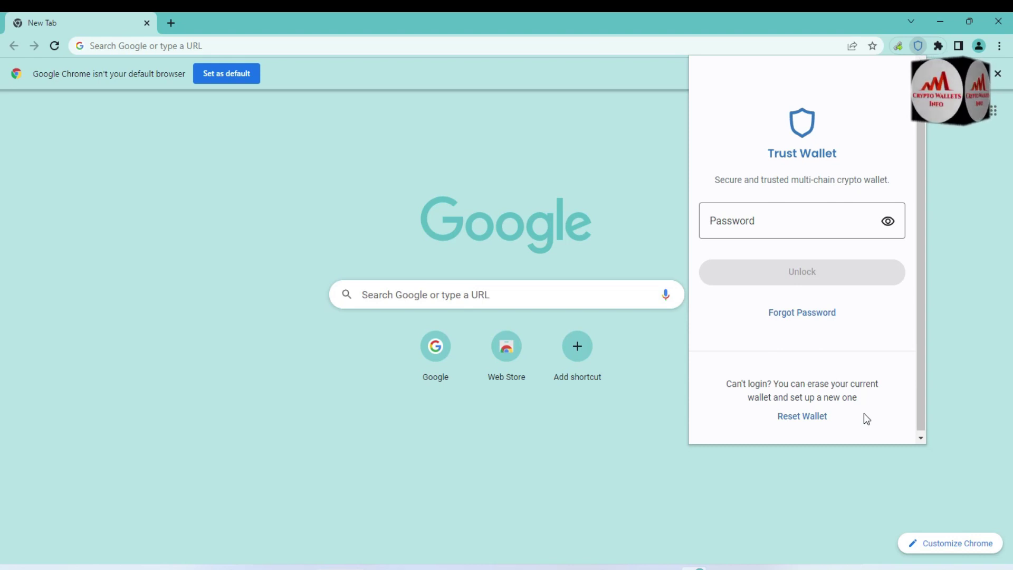
click(802, 416)
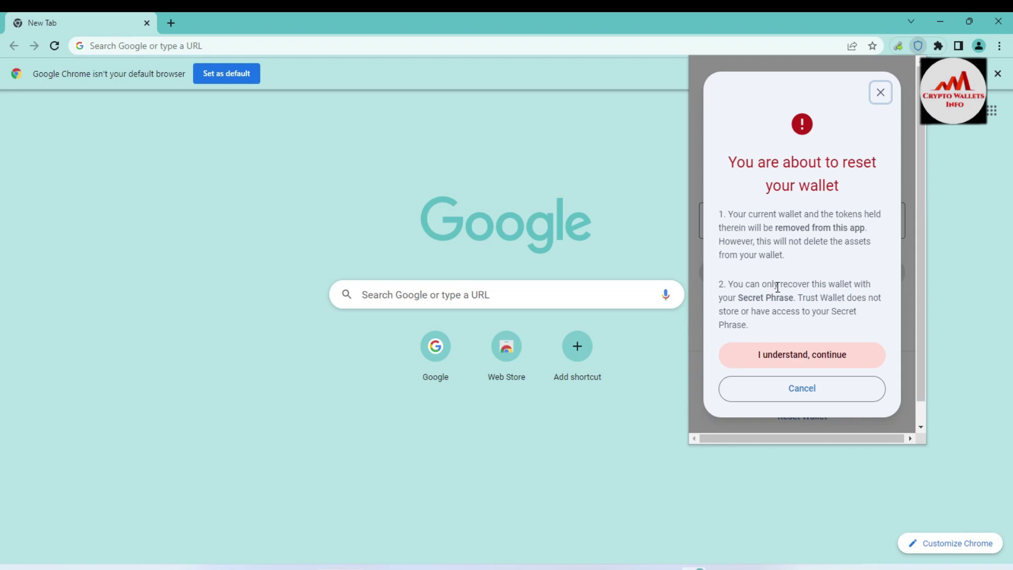
Confirm 'I understand, continue' to erase the current wallet
click(804, 362)
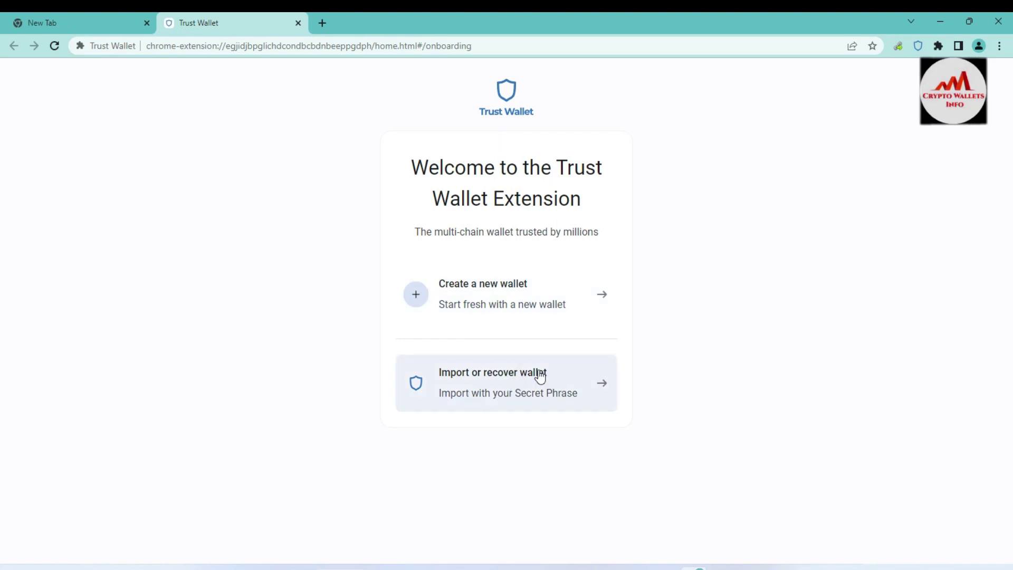
Start creating a new wallet, decline usage-data sharing, and enter the new password twice
click(474, 299)
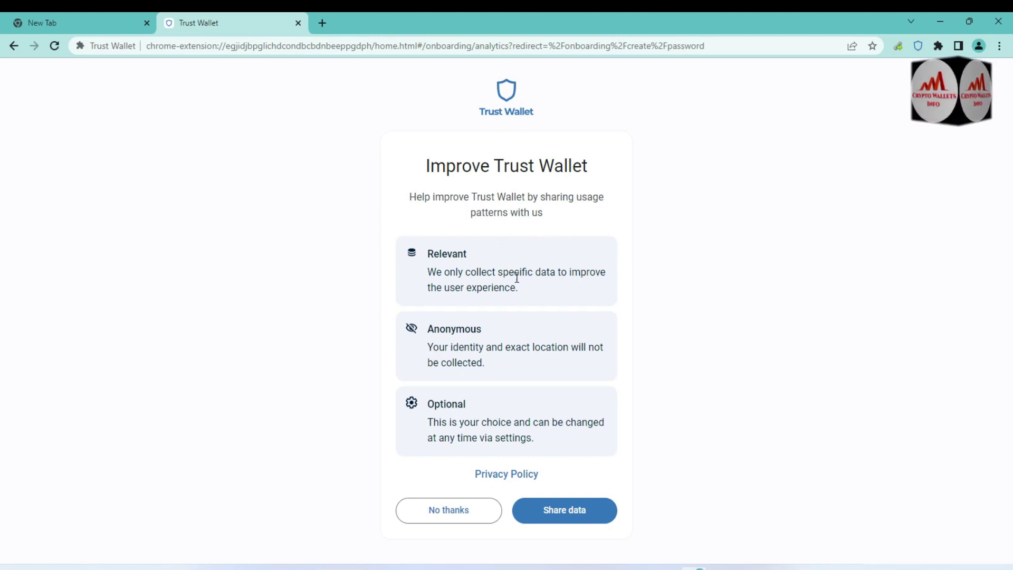
click(440, 506)
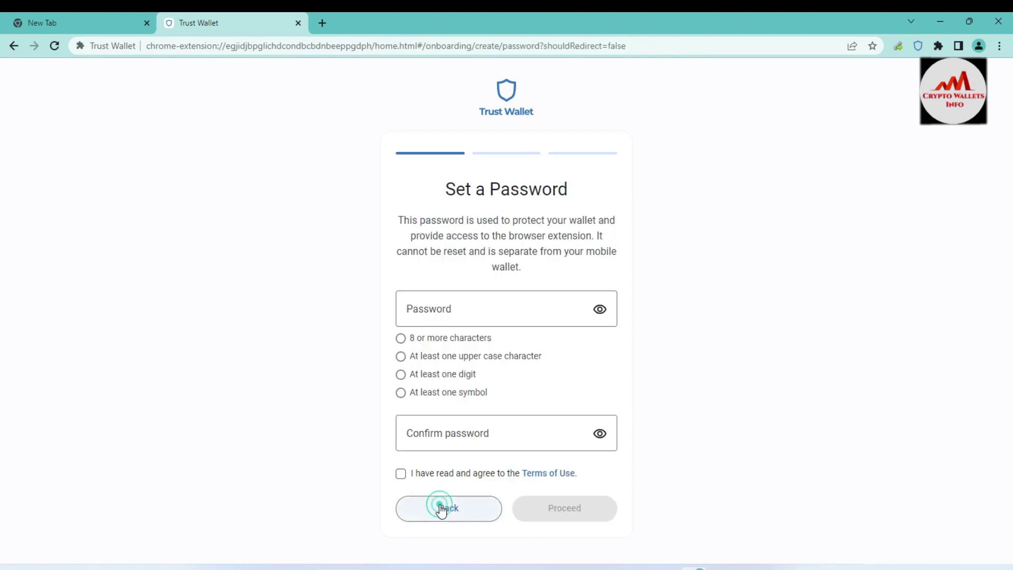
click(471, 303)
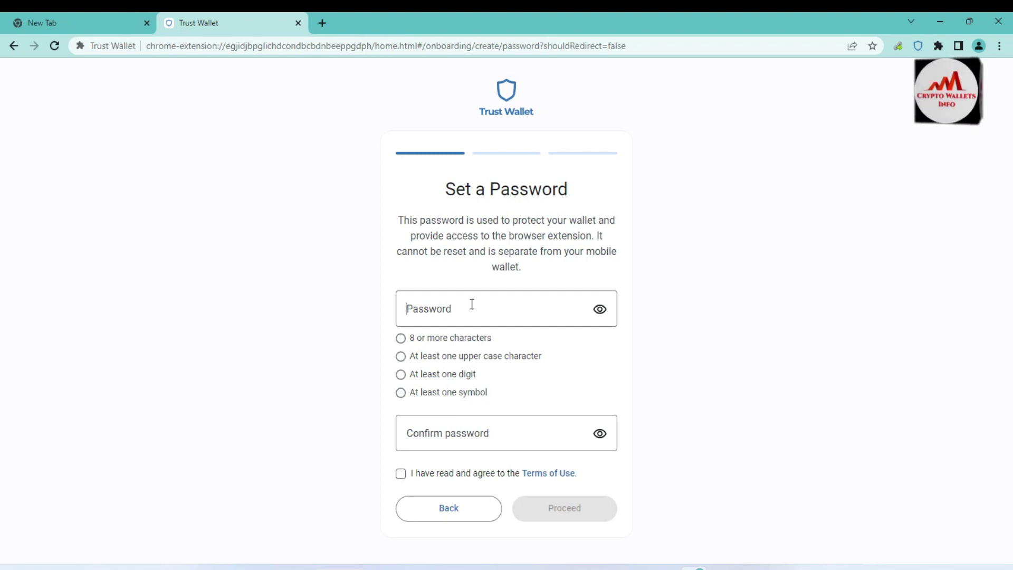
text(Trust@1234567)
click(455, 431)
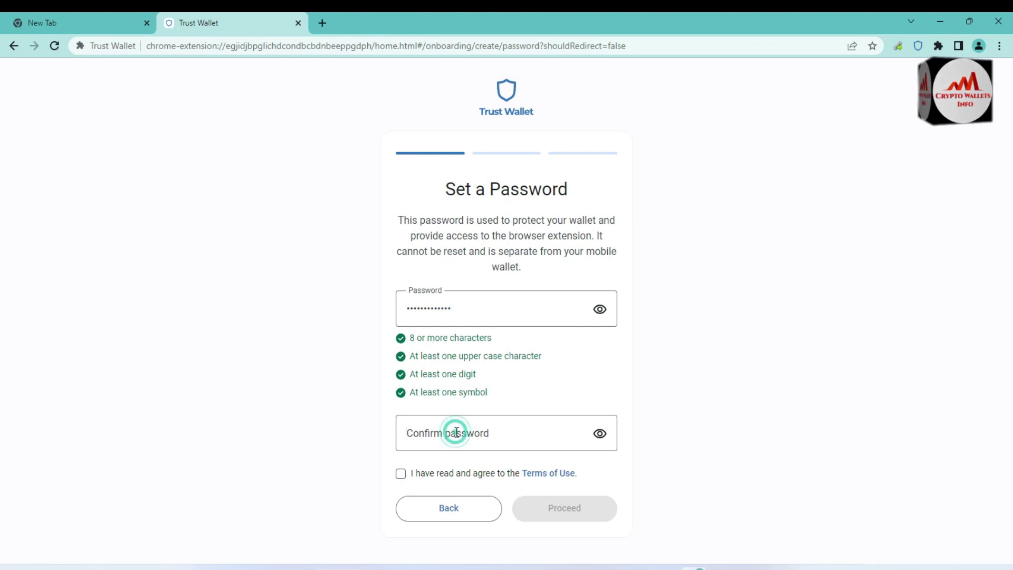
text(Trust@)
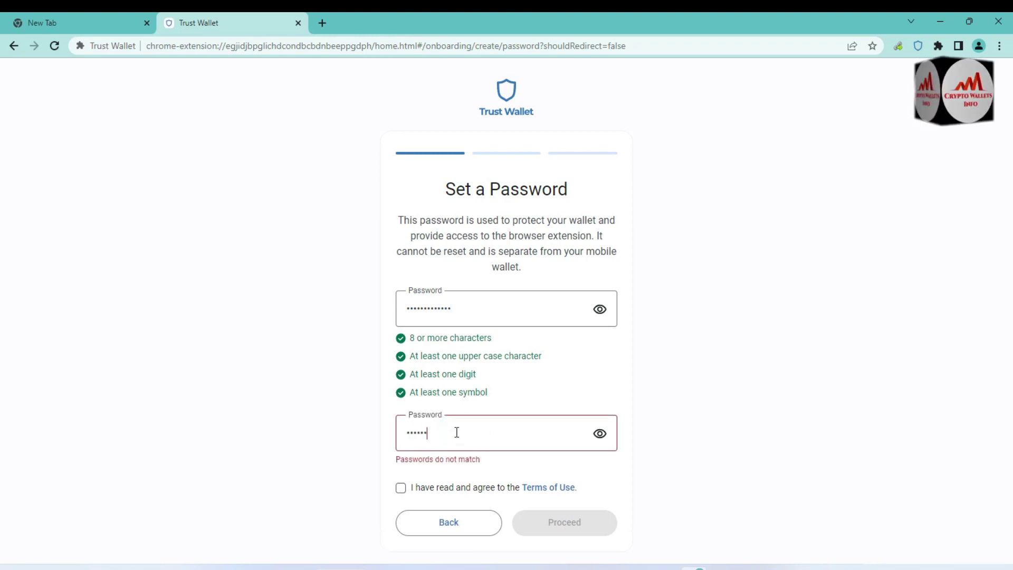
text(1234567)
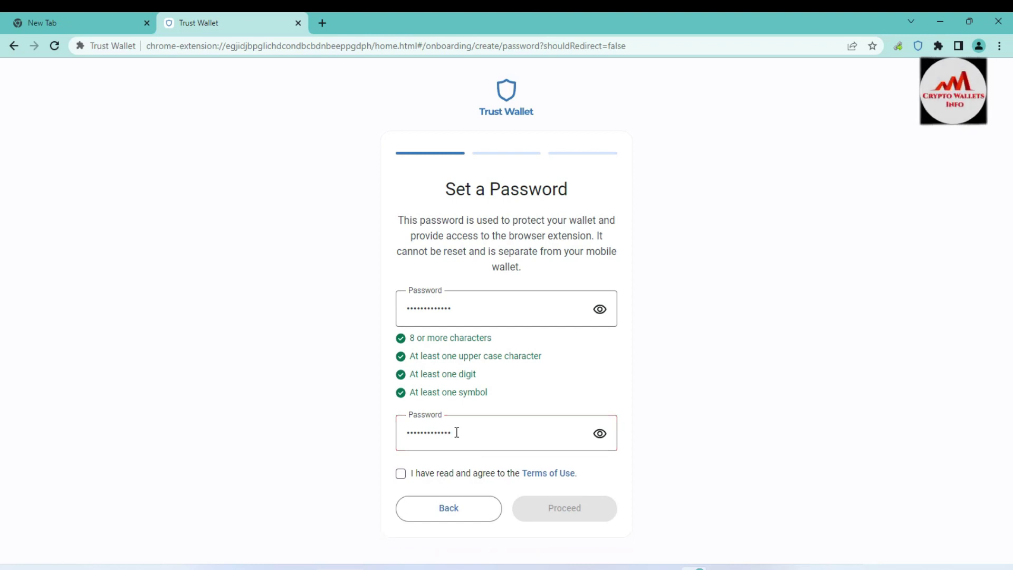
Review the 8-character password requirement, agree to the Terms of Use, and submit
click(463, 310)
double_click(462, 310)
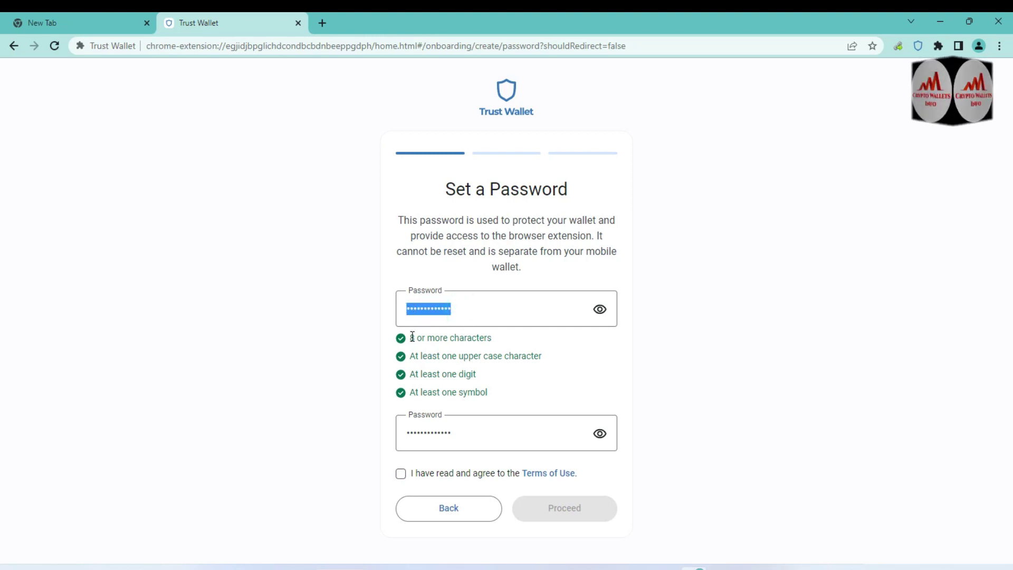
drag(412, 337, 513, 338)
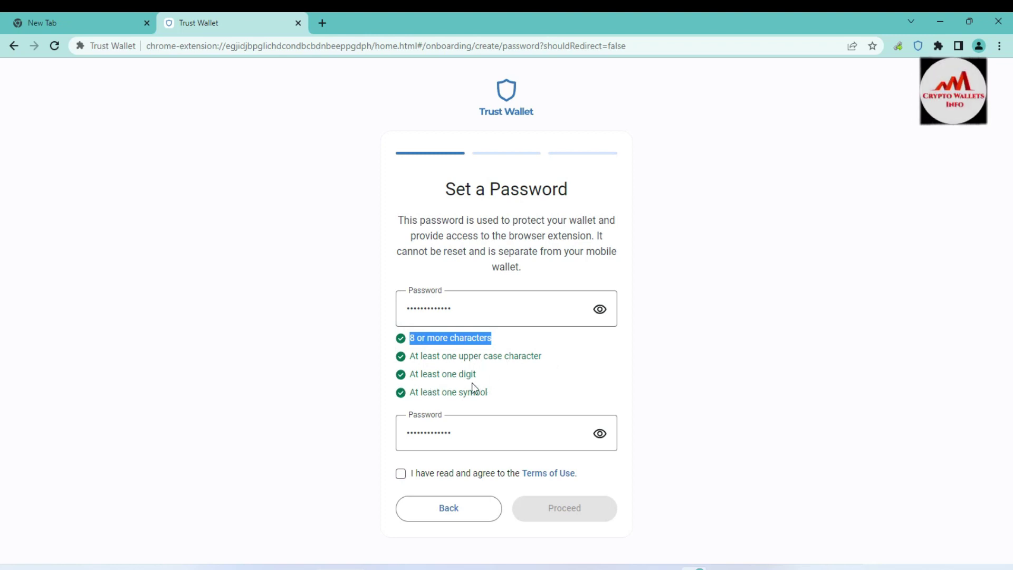
click(401, 474)
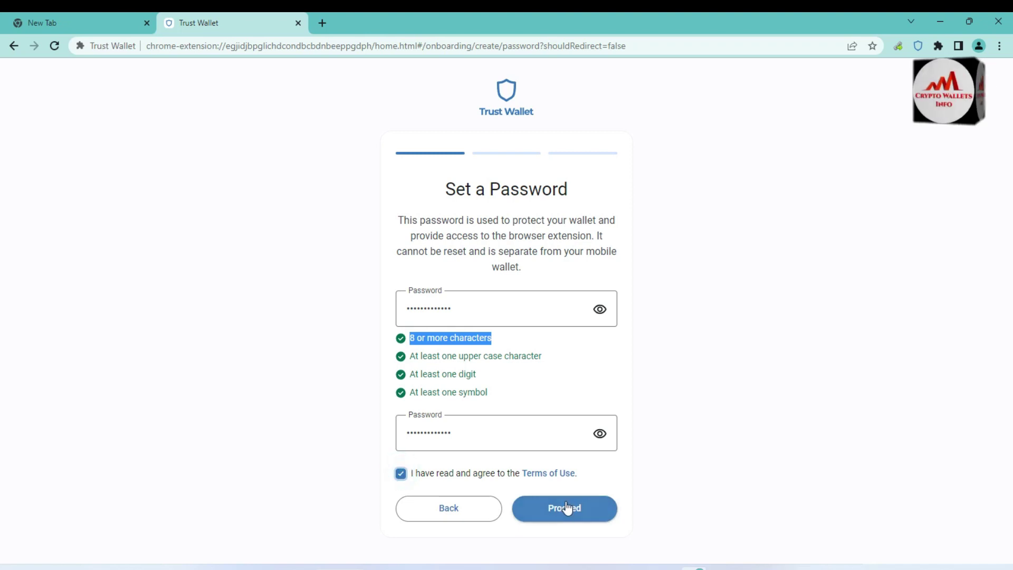
click(566, 510)
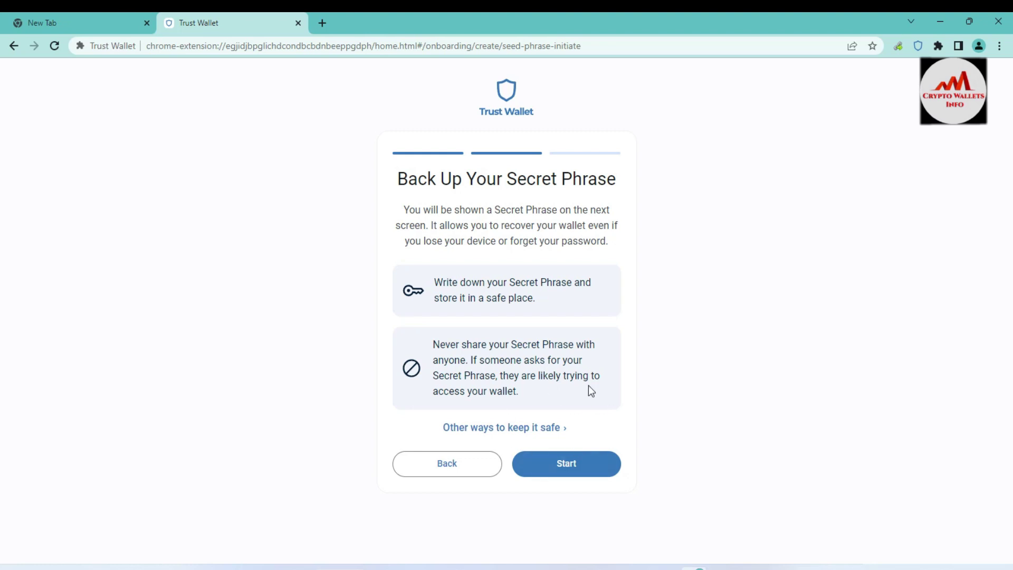
Start the secret phrase backup from the Back Up Your Secret Phrase page
click(564, 472)
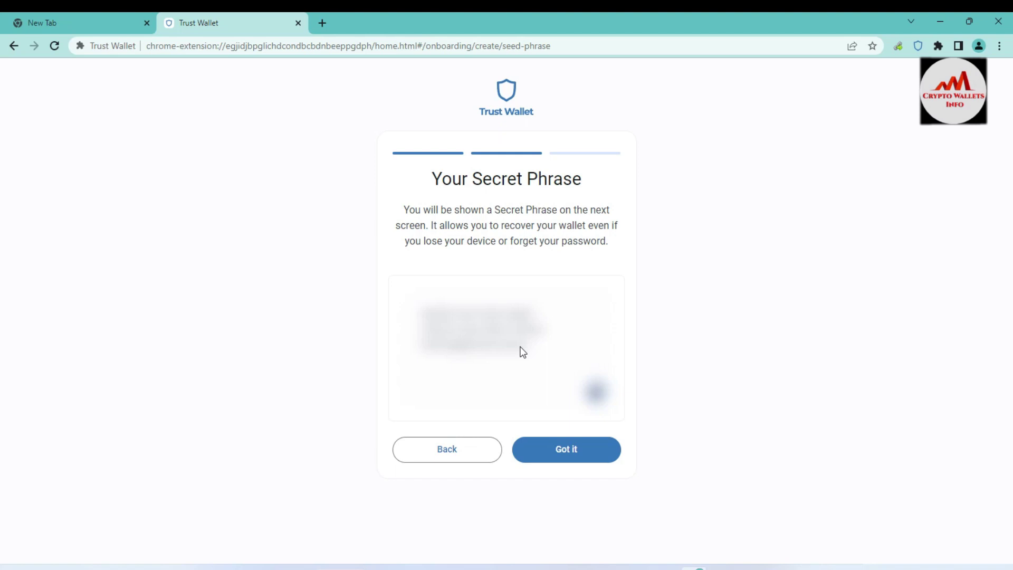
Reveal and copy the new secret phrase, pasting it on a new line in Notepad
click(561, 449)
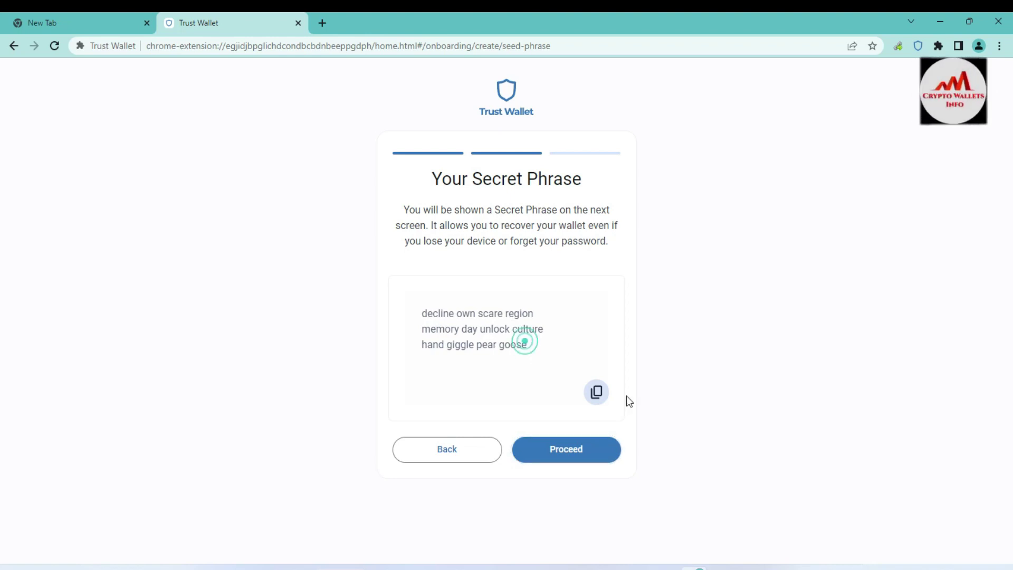
click(603, 399)
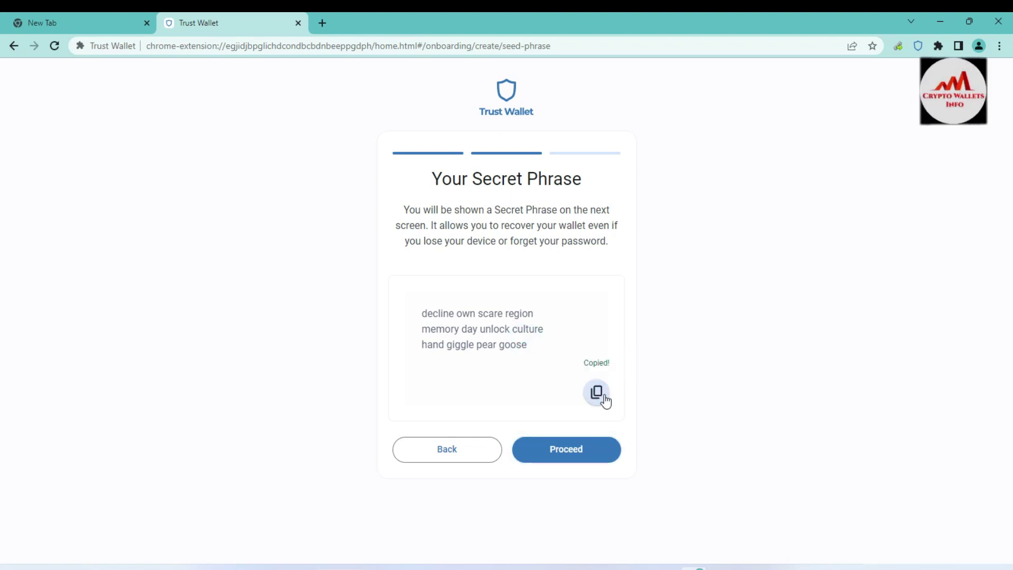
key(alt+Tab)
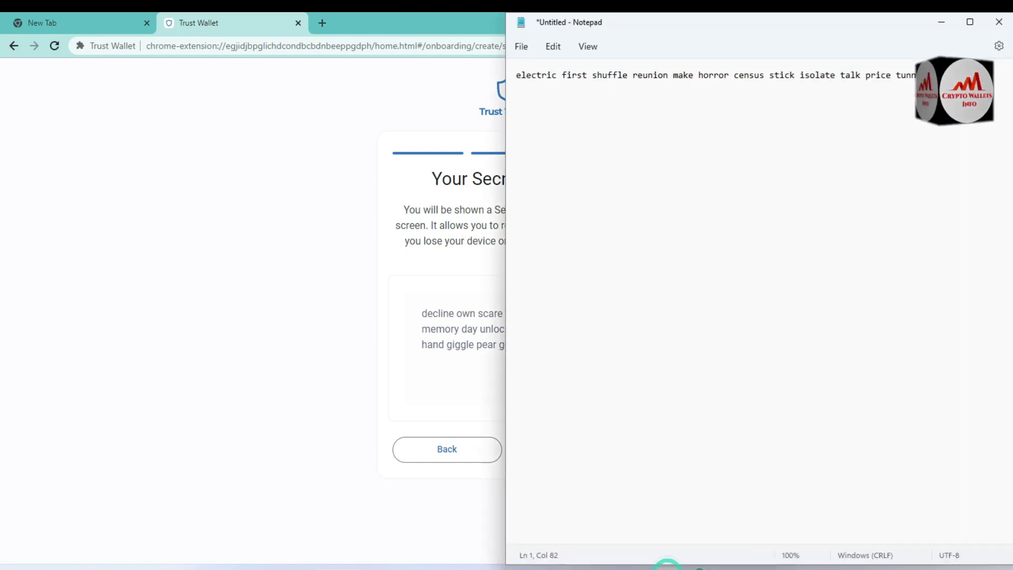
key(Return)
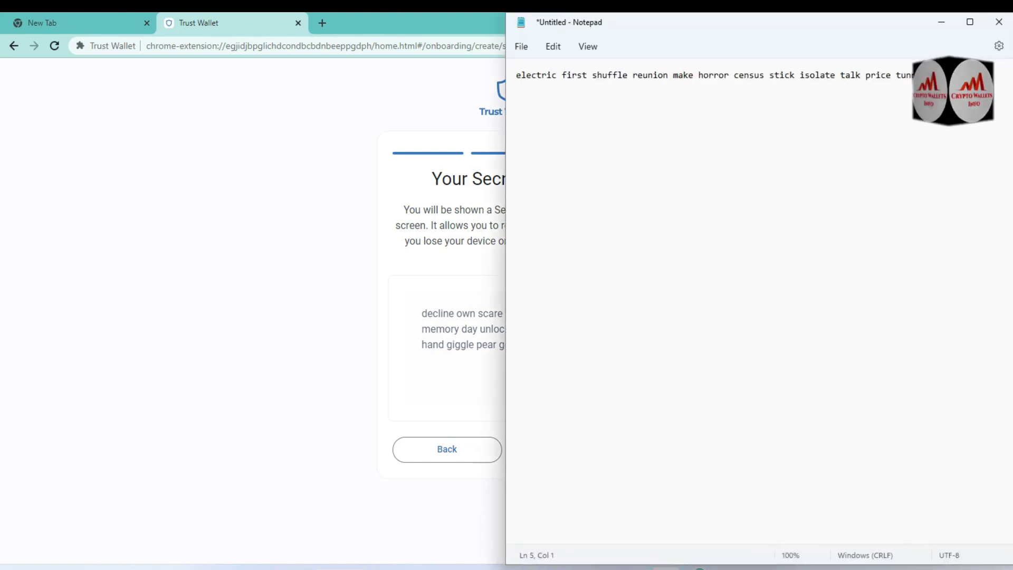
key(ctrl+v)
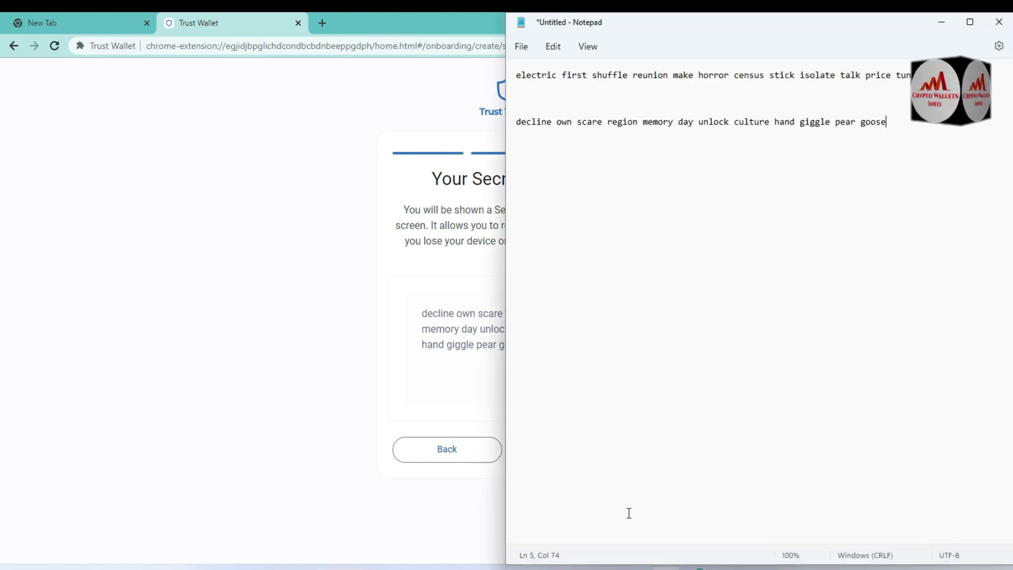
click(316, 317)
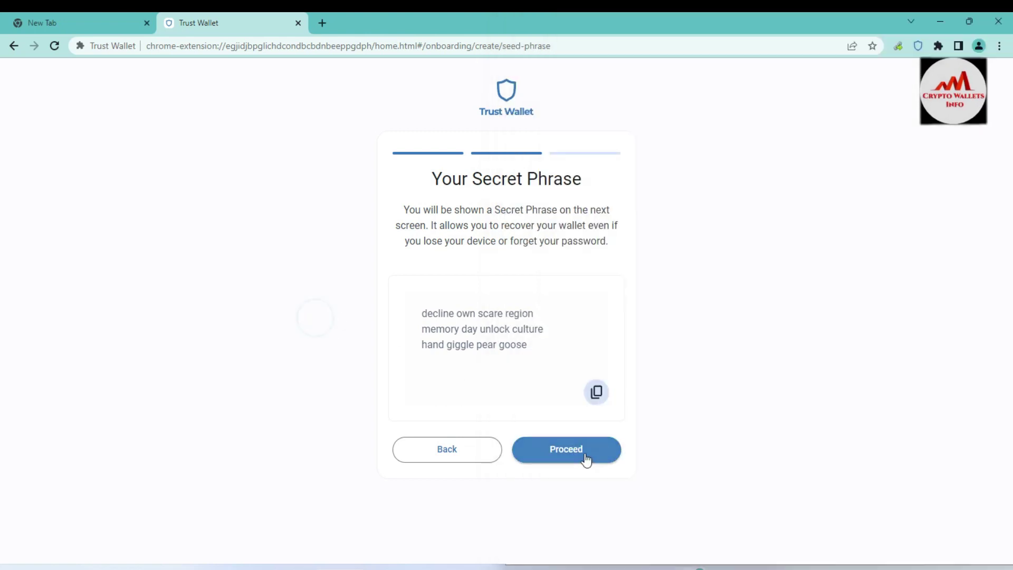
Continue to phrase confirmation and position the Notepad notes to read the saved phrase
click(584, 452)
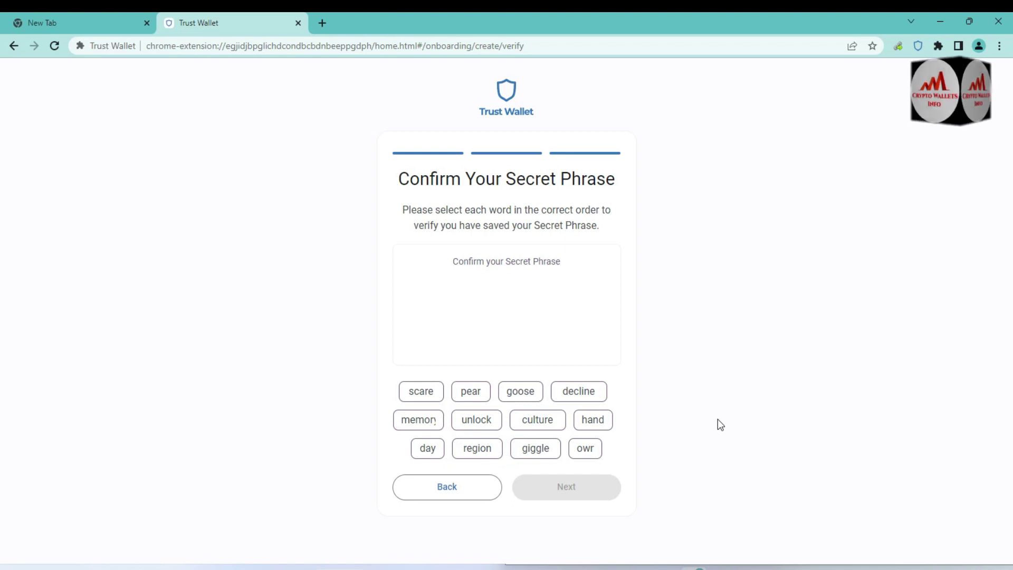
click(665, 567)
drag(642, 23, 819, 150)
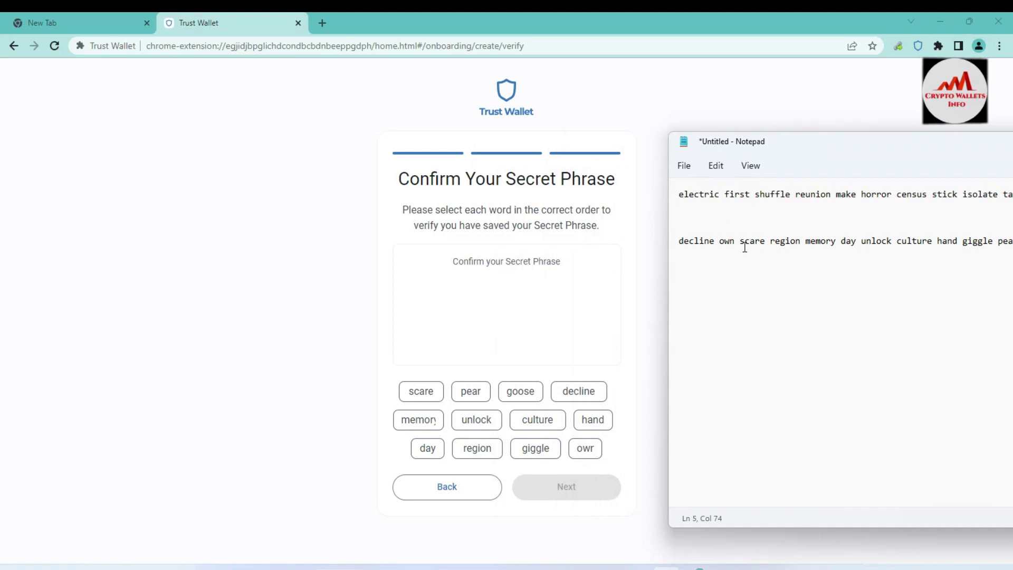
click(679, 242)
mouse_move(808, 239)
mouse_down()
mouse_move(826, 242)
mouse_move(801, 243)
mouse_up()
click(846, 269)
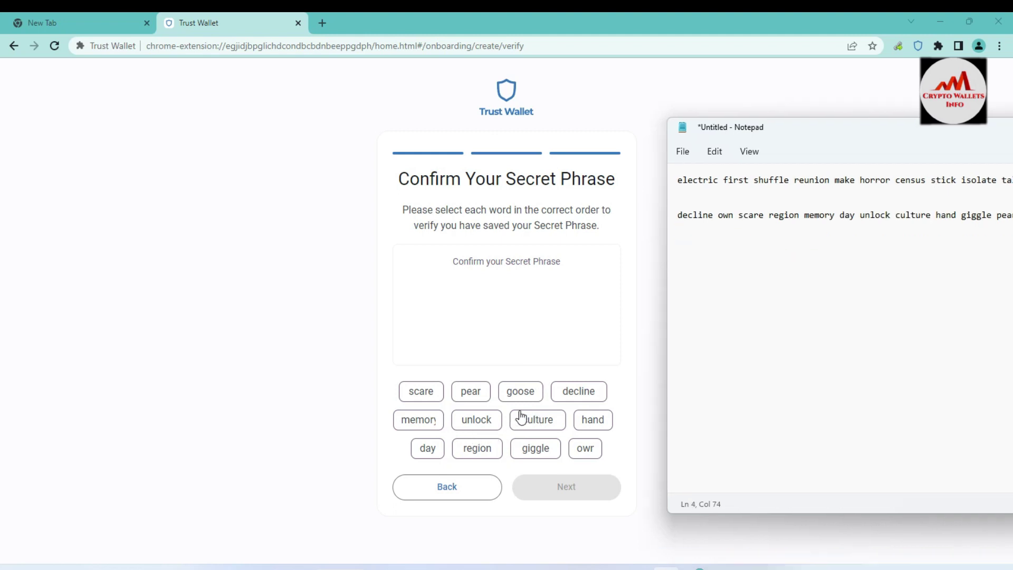
Pick the first phrase words in order, checking Notepad partway through
click(576, 394)
click(577, 395)
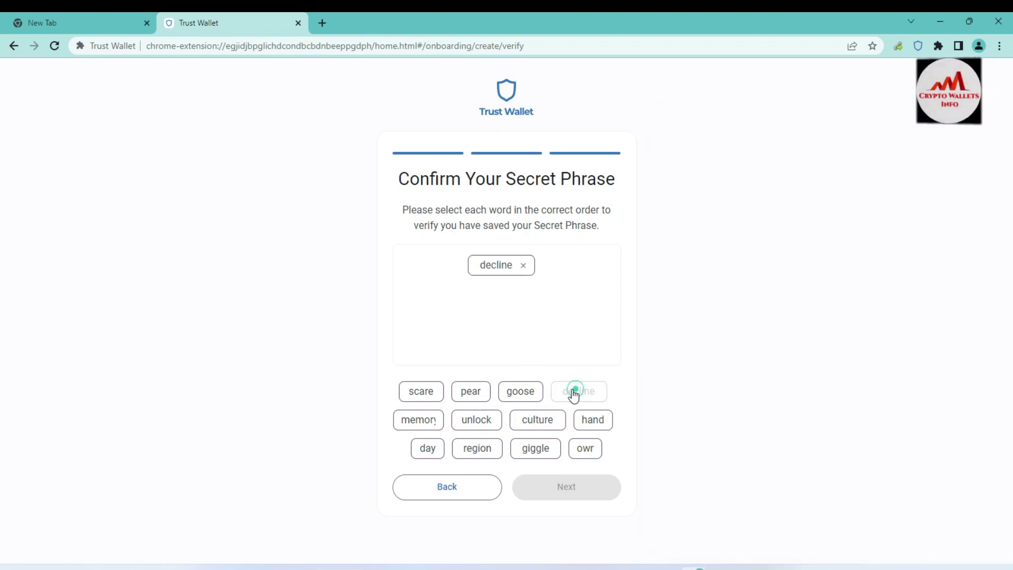
click(584, 448)
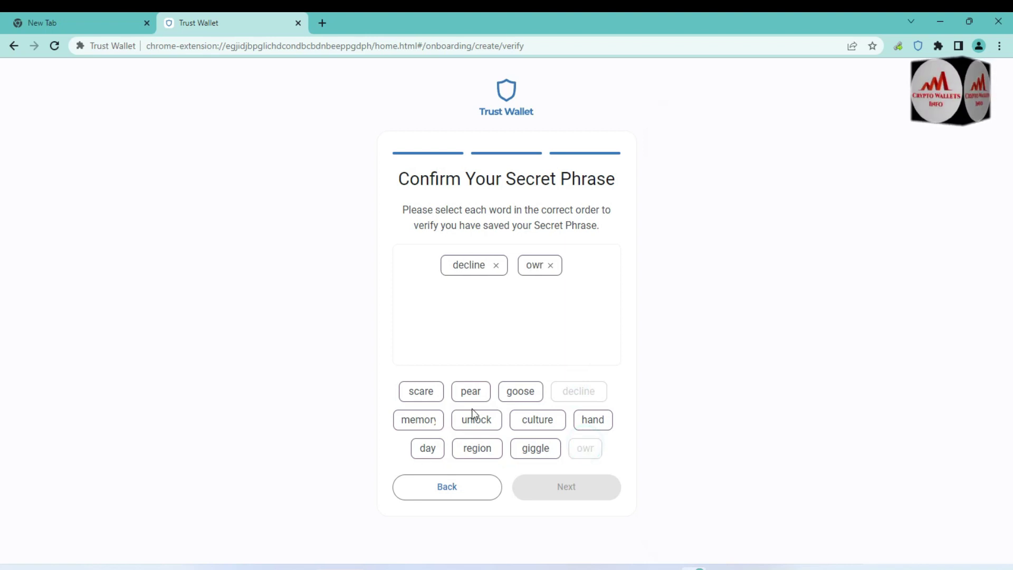
click(420, 391)
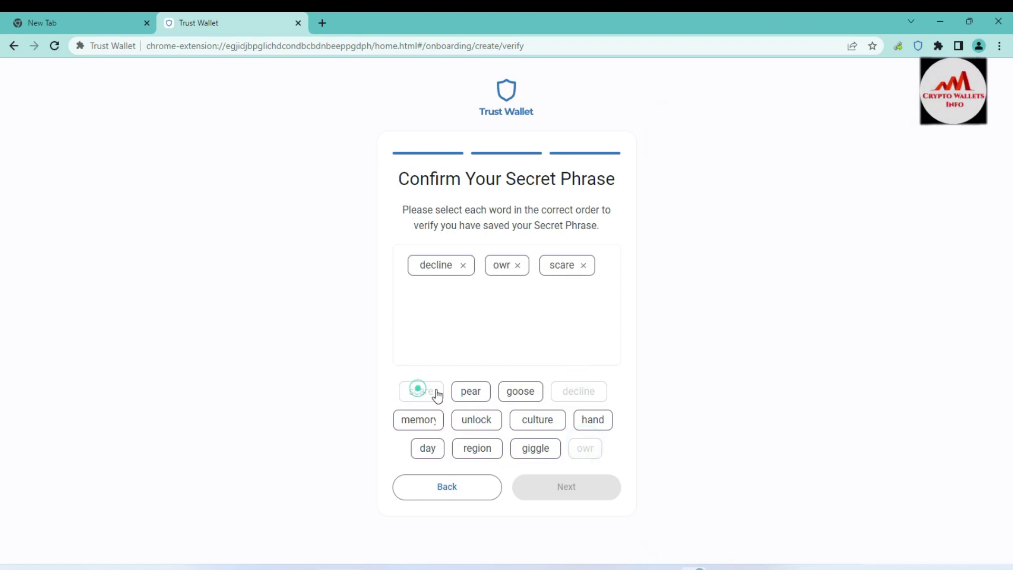
click(471, 450)
click(682, 565)
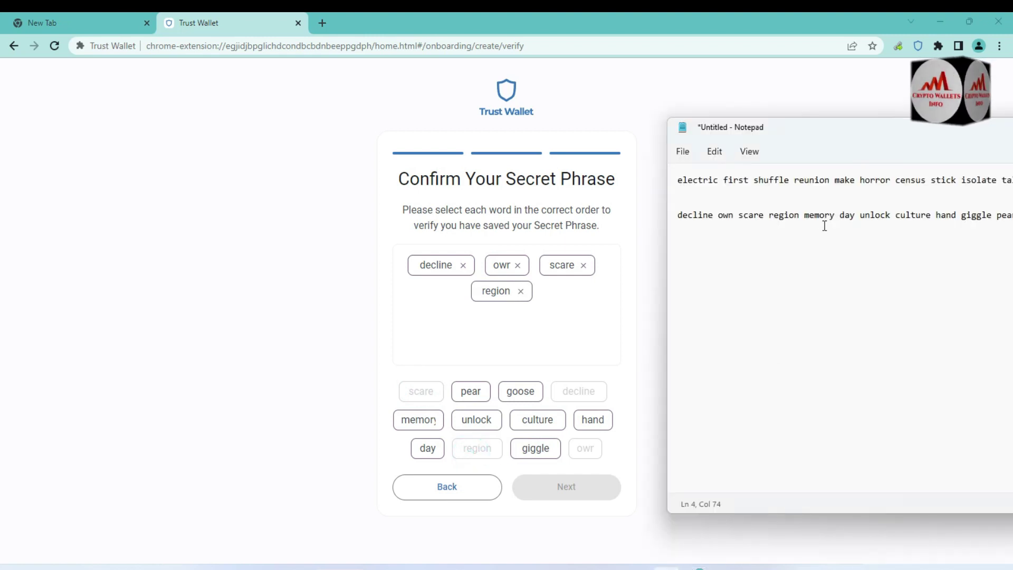
click(436, 436)
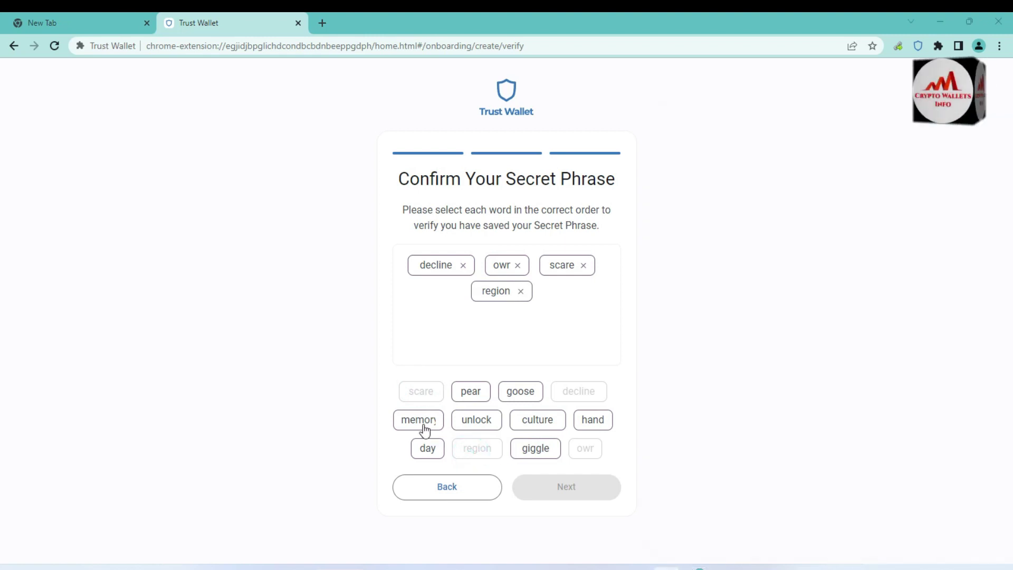
click(420, 422)
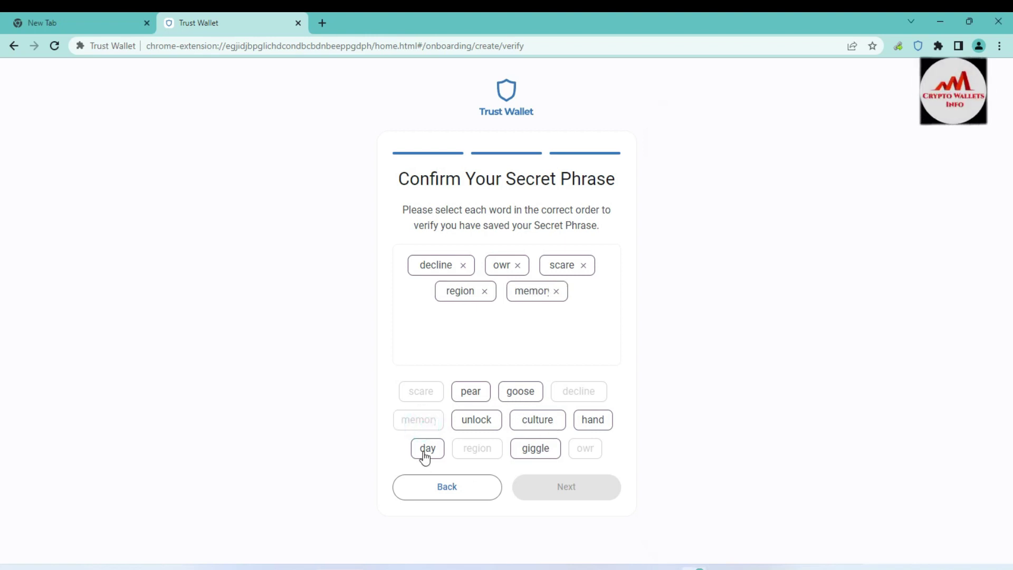
click(426, 450)
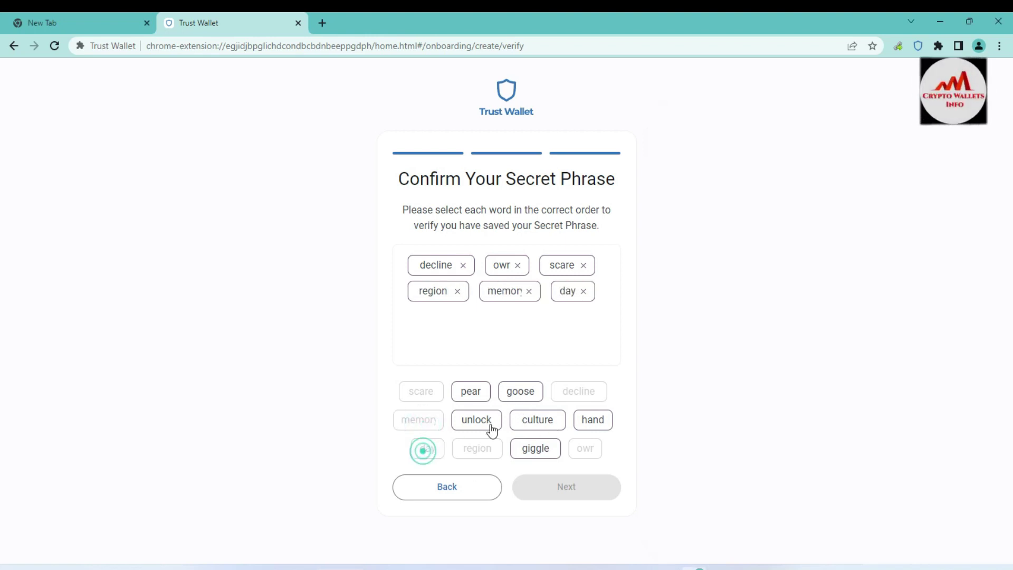
click(541, 421)
Check Notepad again, add the remaining four words, and submit the confirmed phrase
key(alt+Tab)
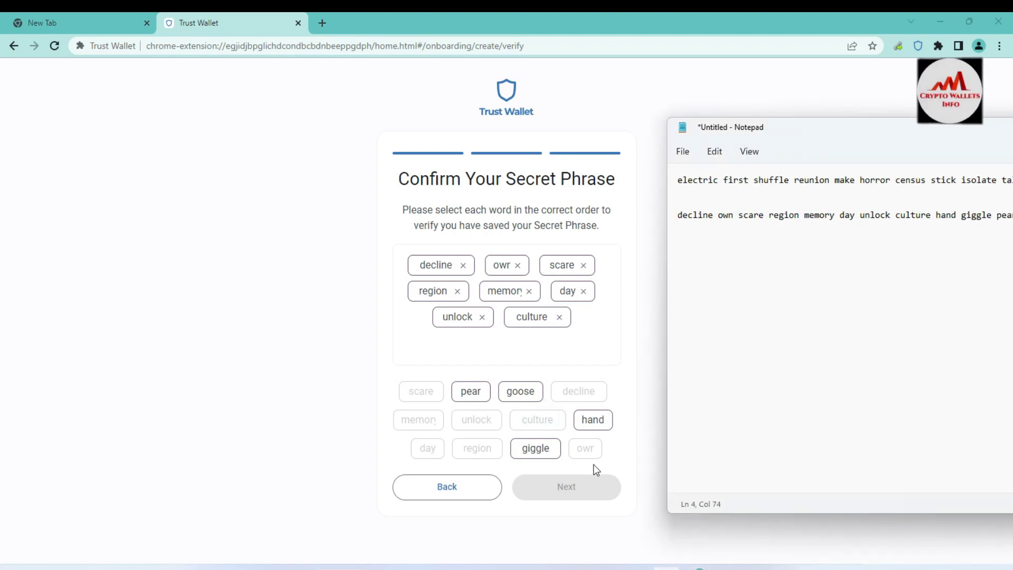
key(alt+Tab)
click(588, 422)
click(531, 454)
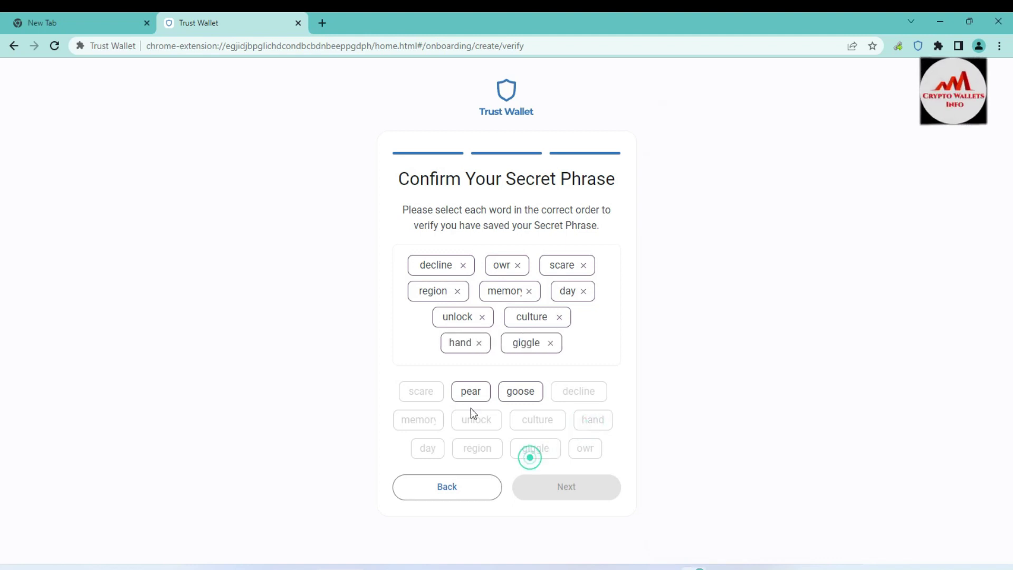
click(469, 393)
click(521, 391)
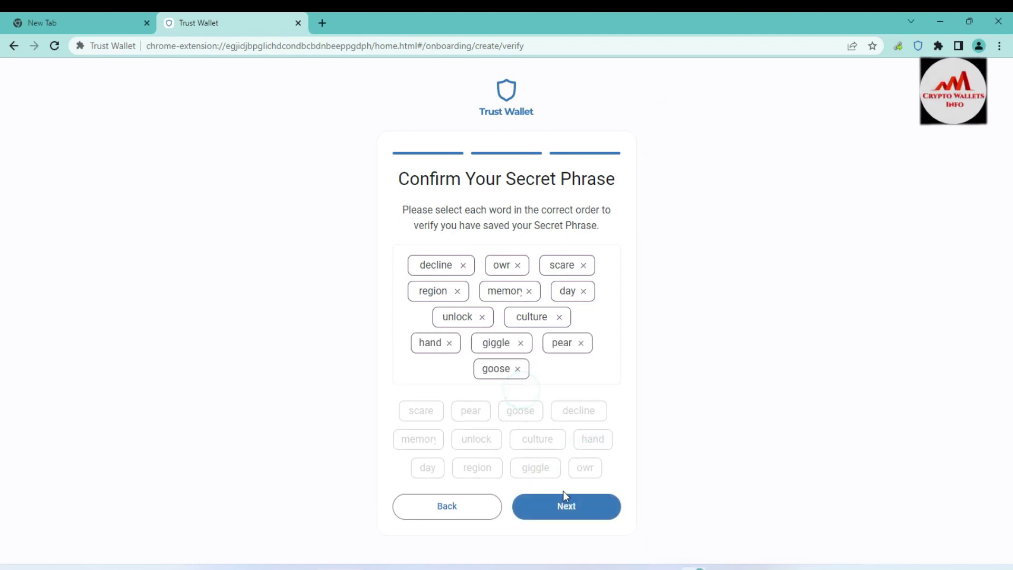
click(578, 511)
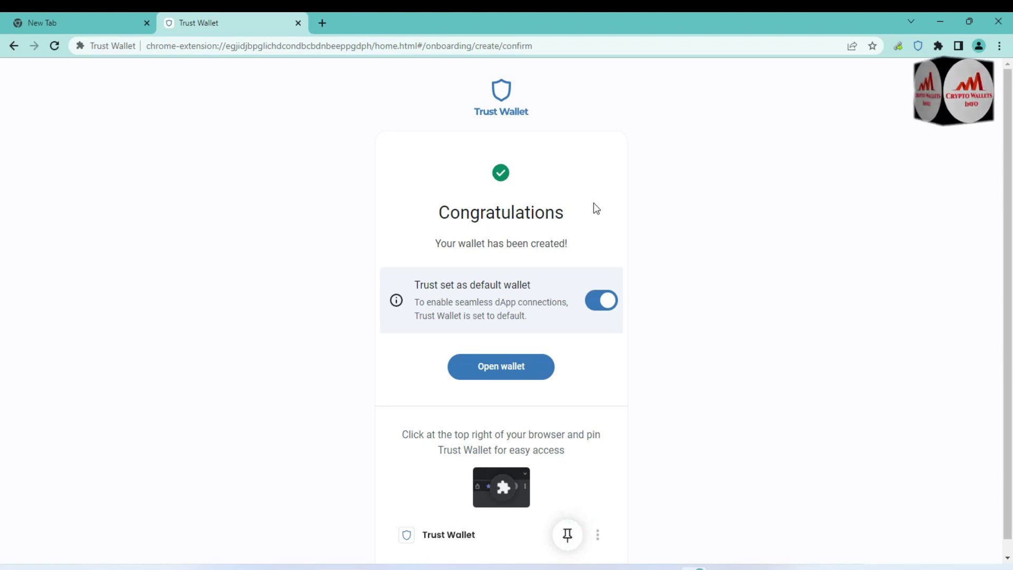
Open the new wallet from the Congratulations page and close the 'How to access dApps' tip to reveal the $0.00 balance
click(516, 365)
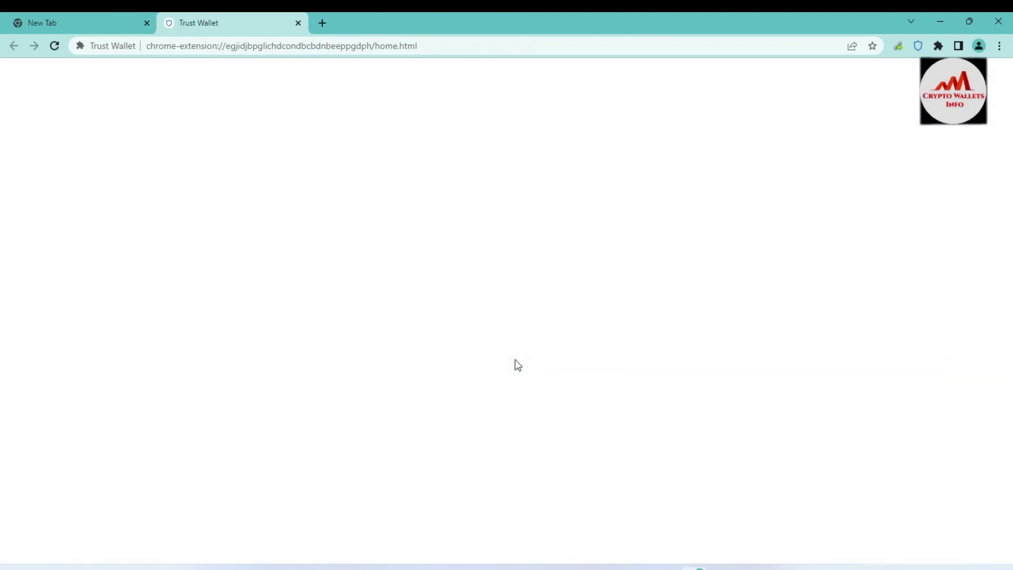
click(573, 129)
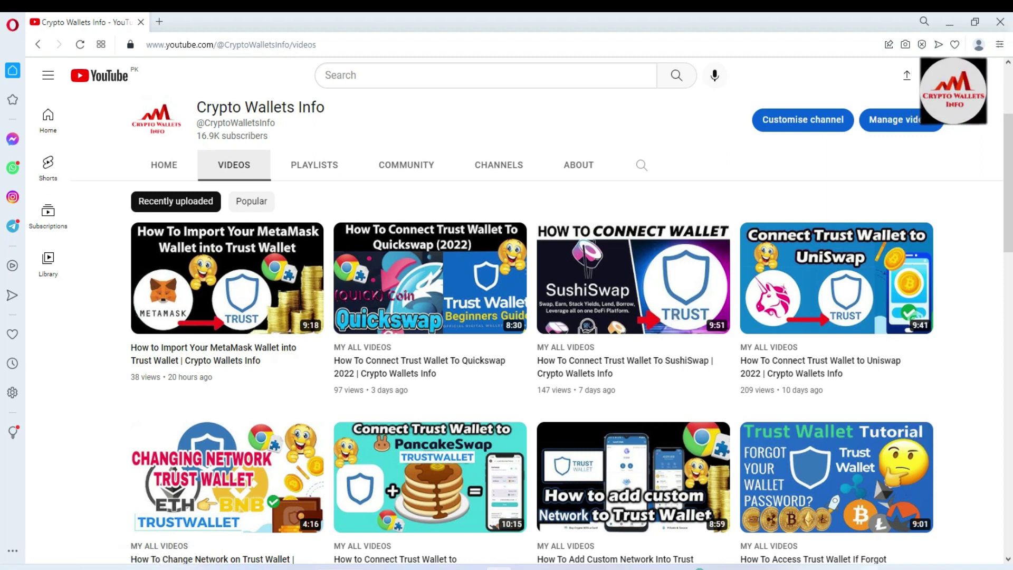
click(871, 567)
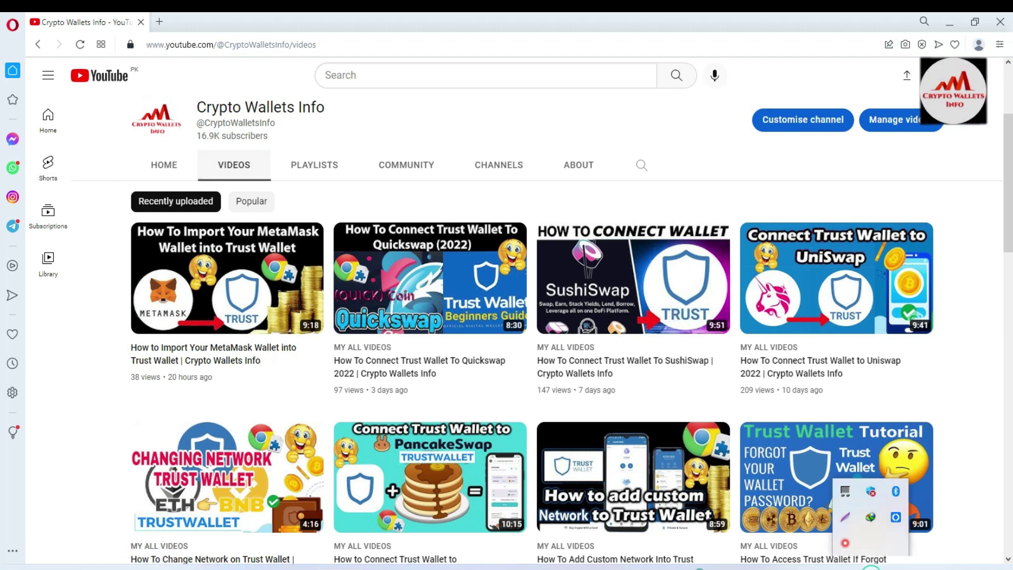
right_click(845, 544)
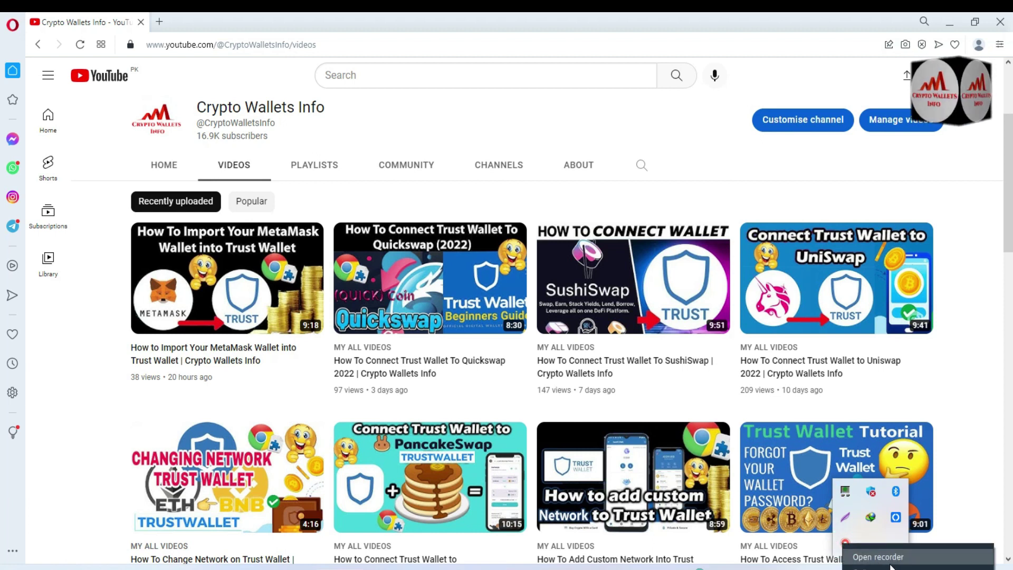